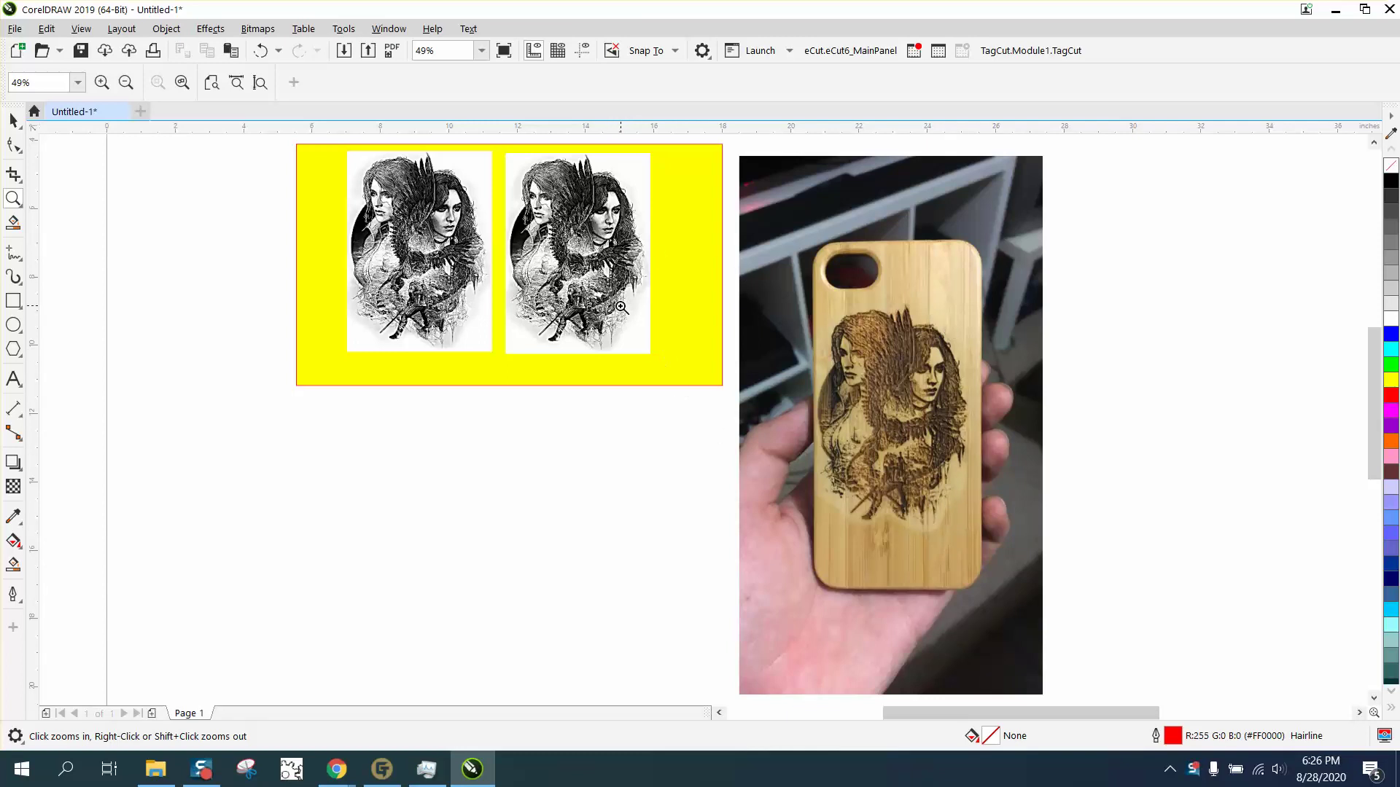
Move the phone photo to the left side of the page.
drag(598, 298, 676, 347)
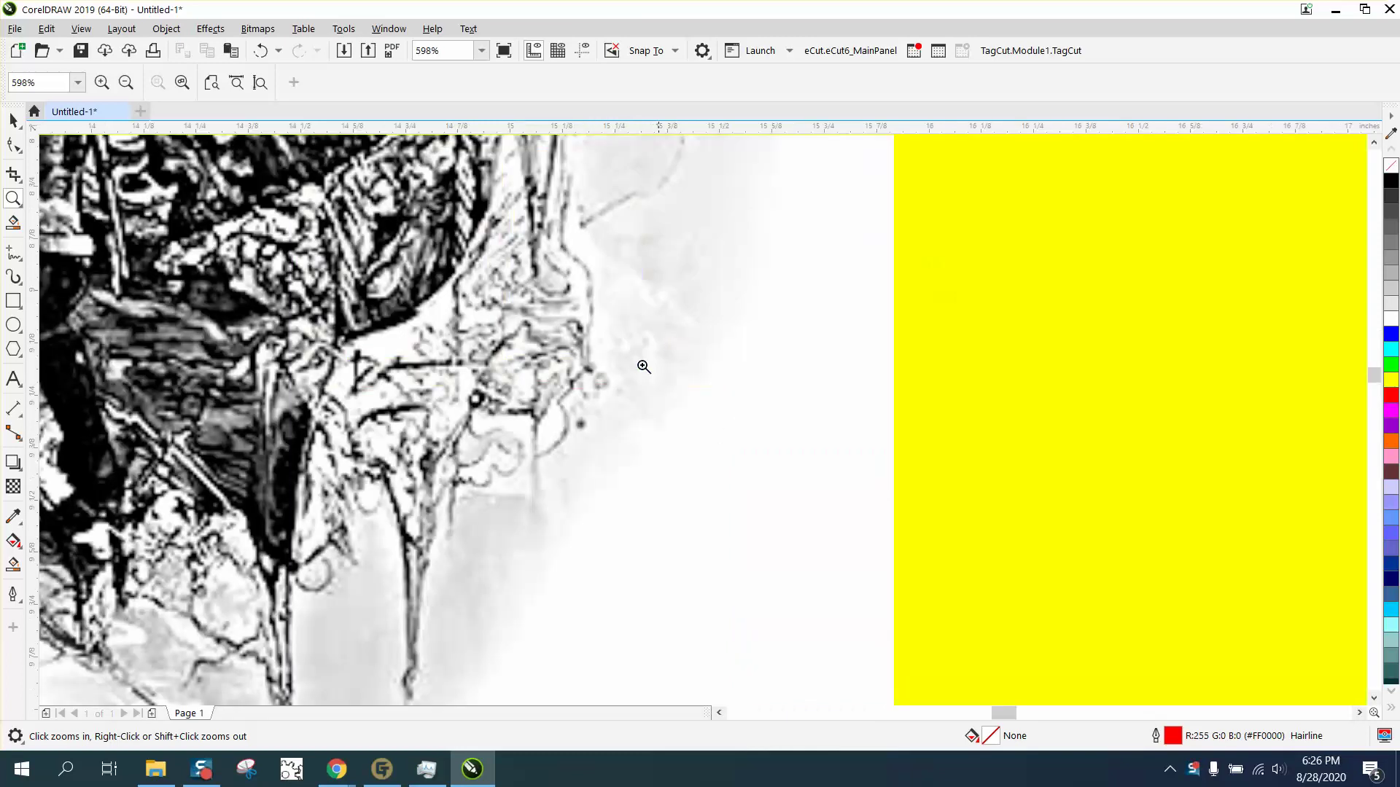
right_click(575, 387)
right_click(710, 355)
right_click(710, 355)
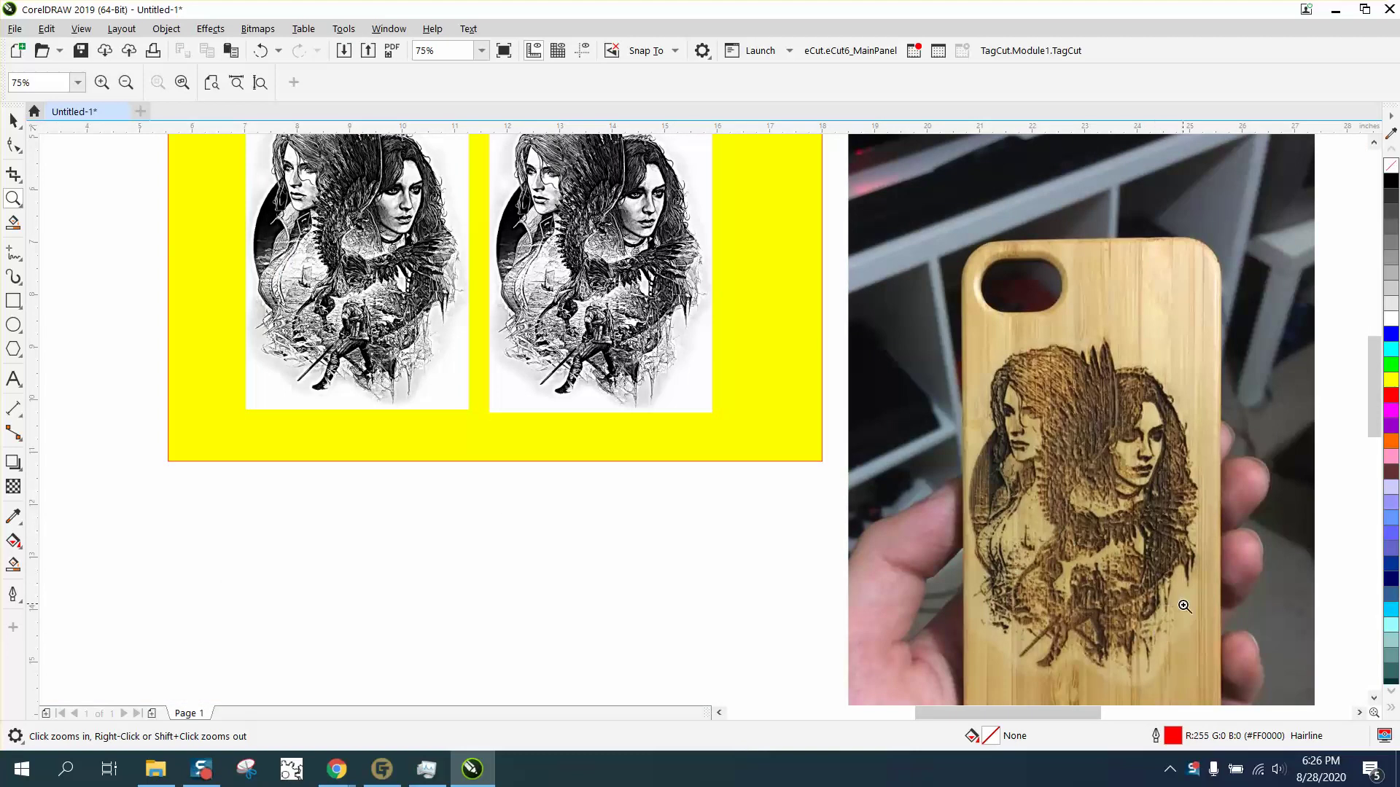
right_click(1047, 343)
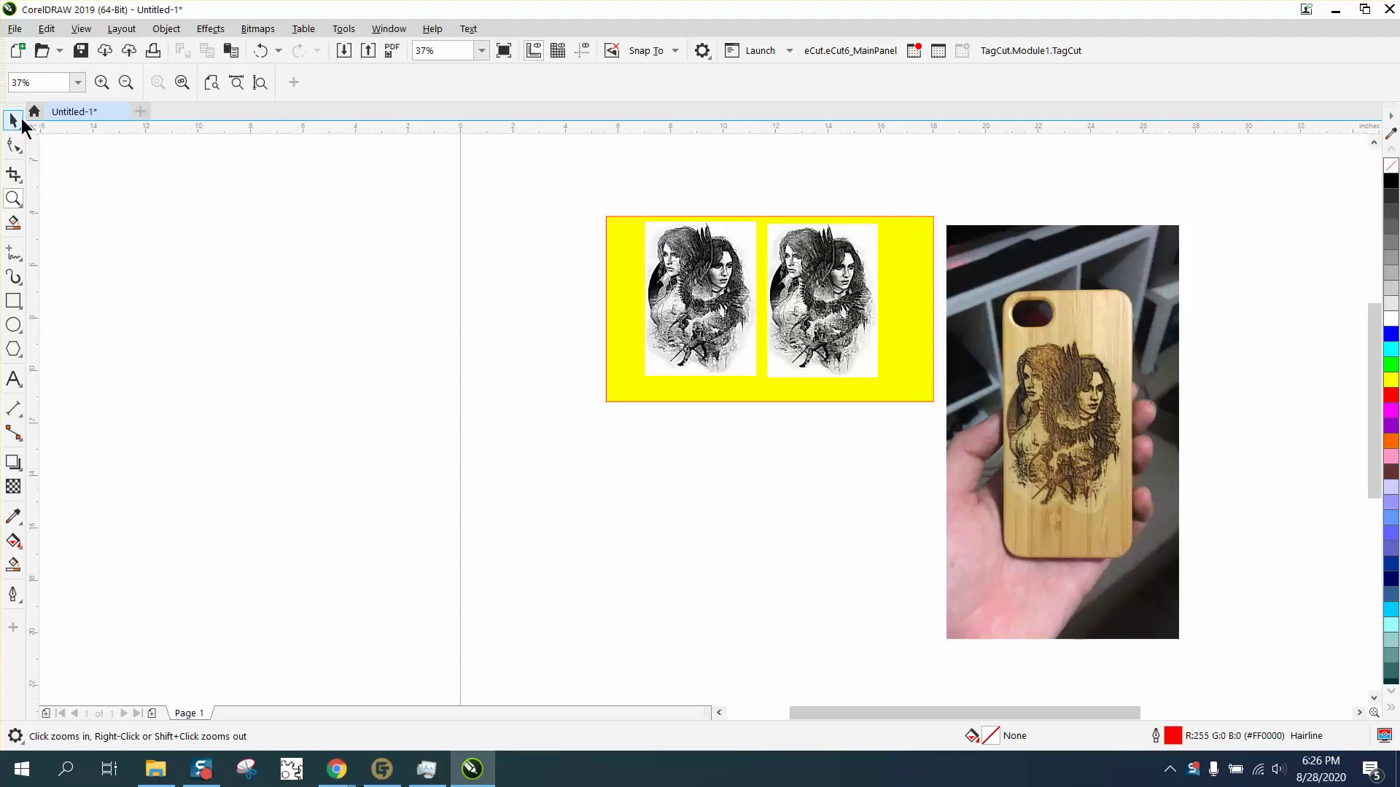
click(13, 118)
drag(1118, 308, 301, 295)
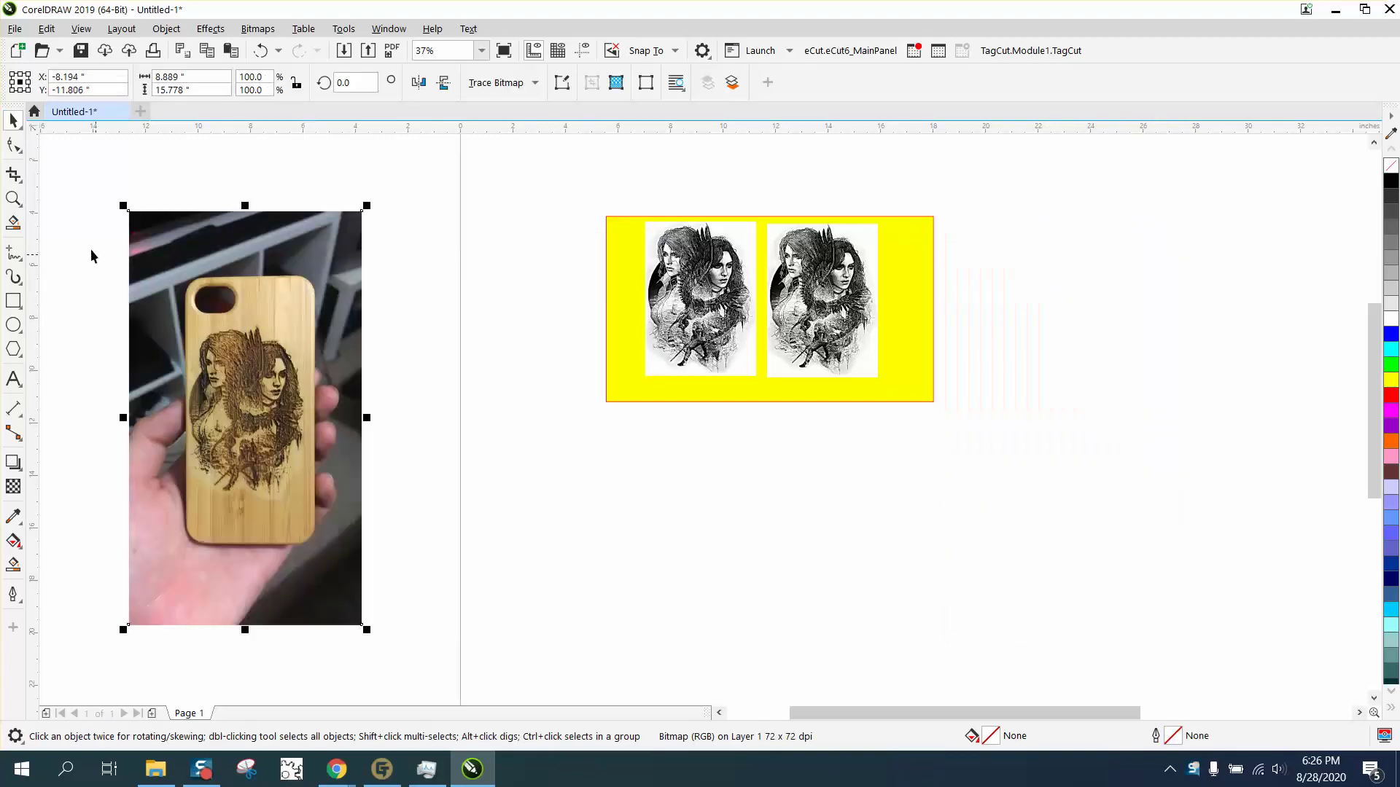
Push the two portraits together at the left and widen the yellow box to 19.237 inches.
click(13, 198)
mouse_move(603, 206)
mouse_down()
mouse_move(740, 315)
mouse_move(1155, 474)
mouse_up()
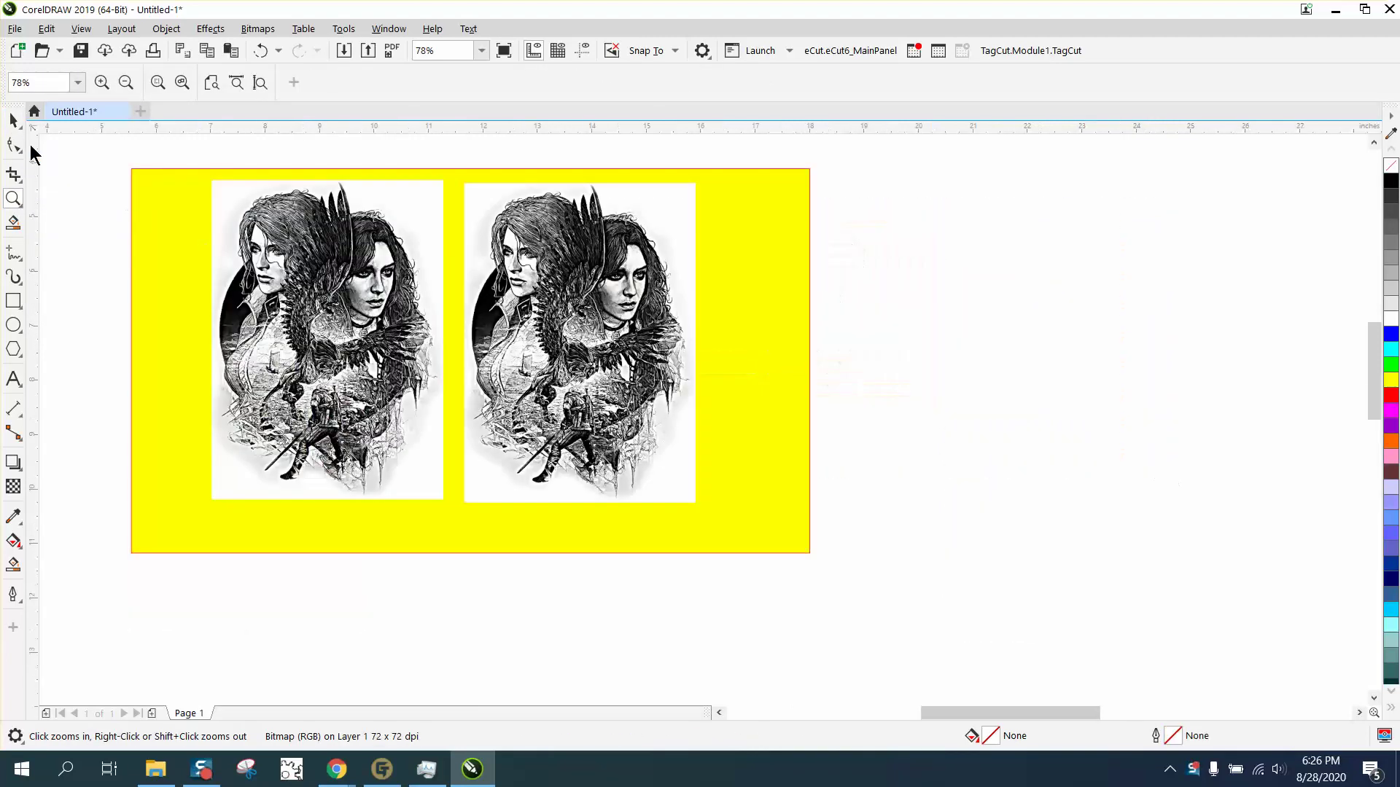
click(13, 119)
drag(267, 197, 196, 198)
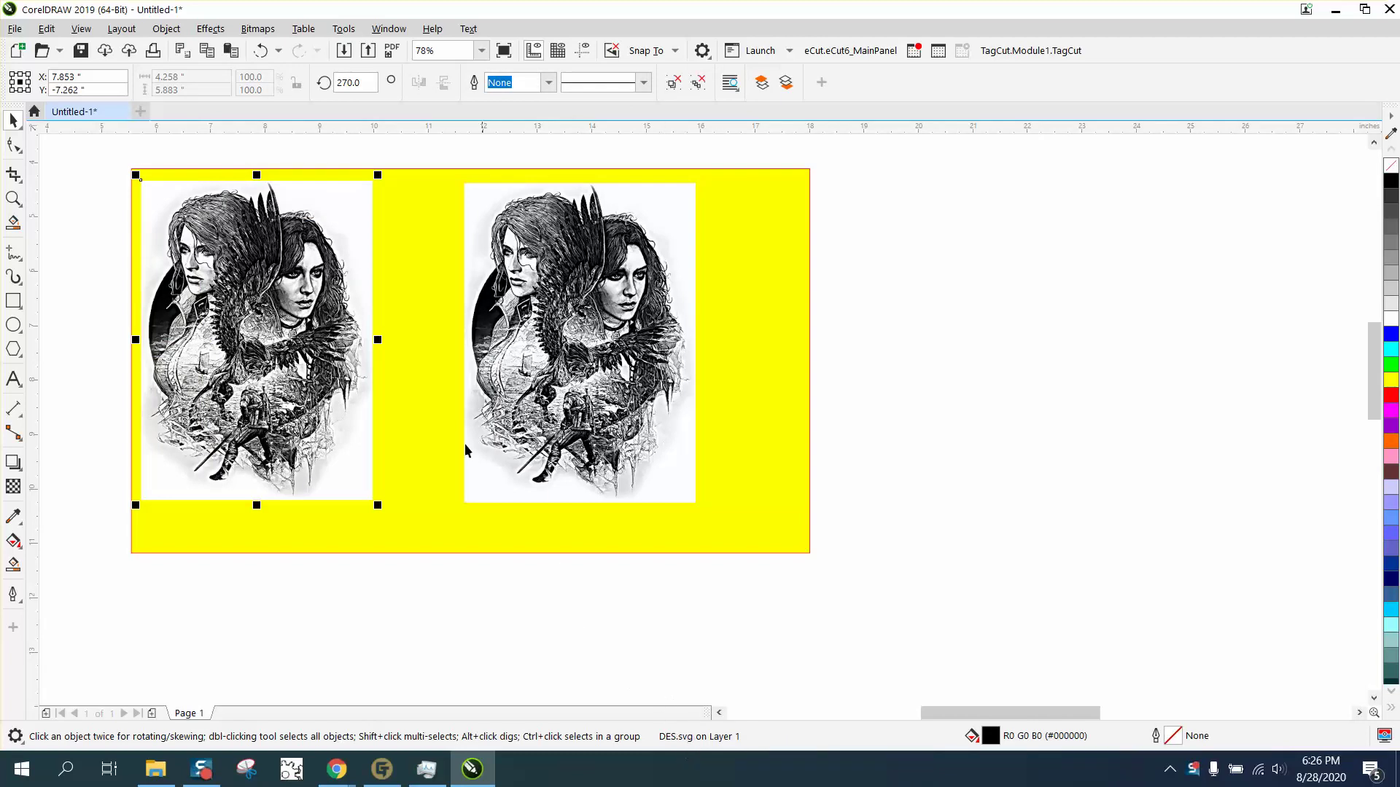
click(258, 29)
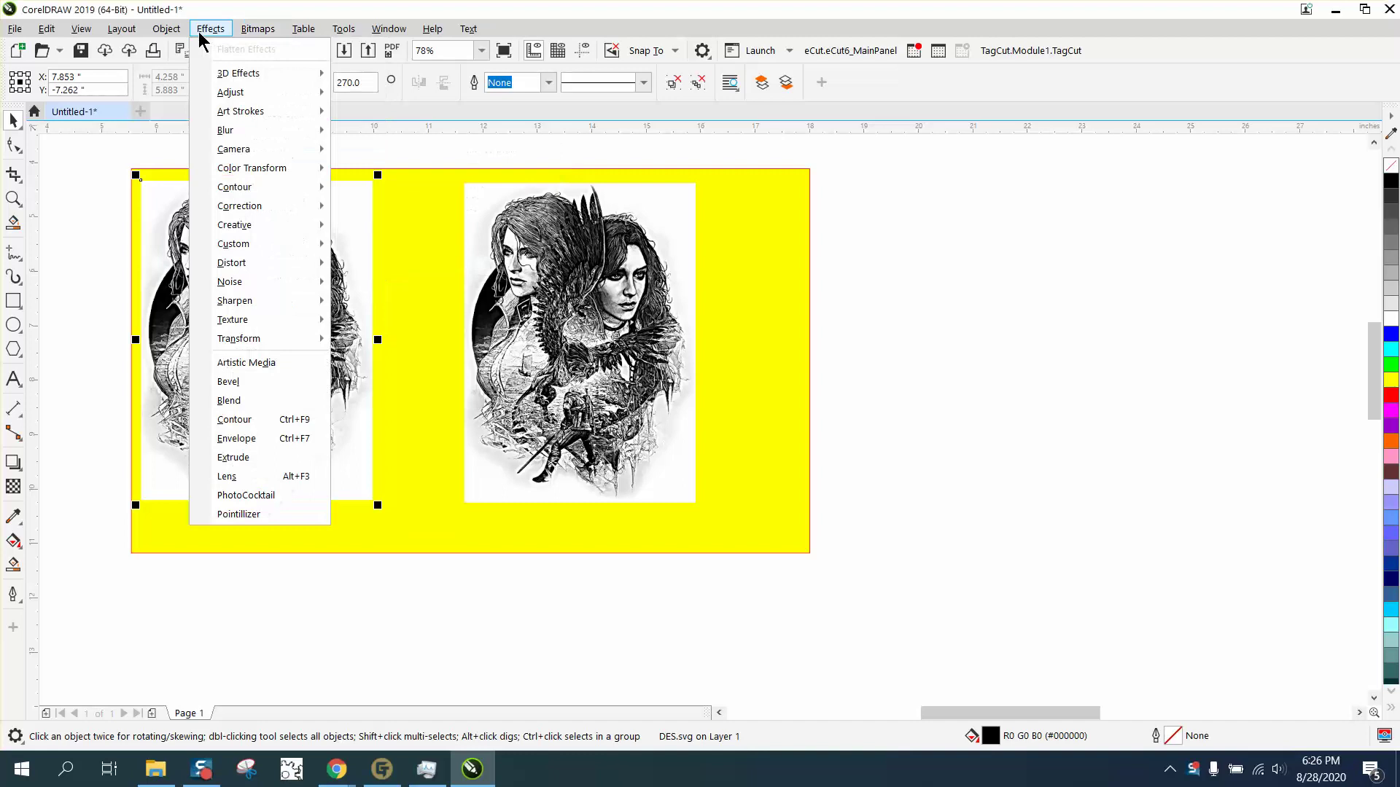
mouse_move(211, 28)
click(629, 231)
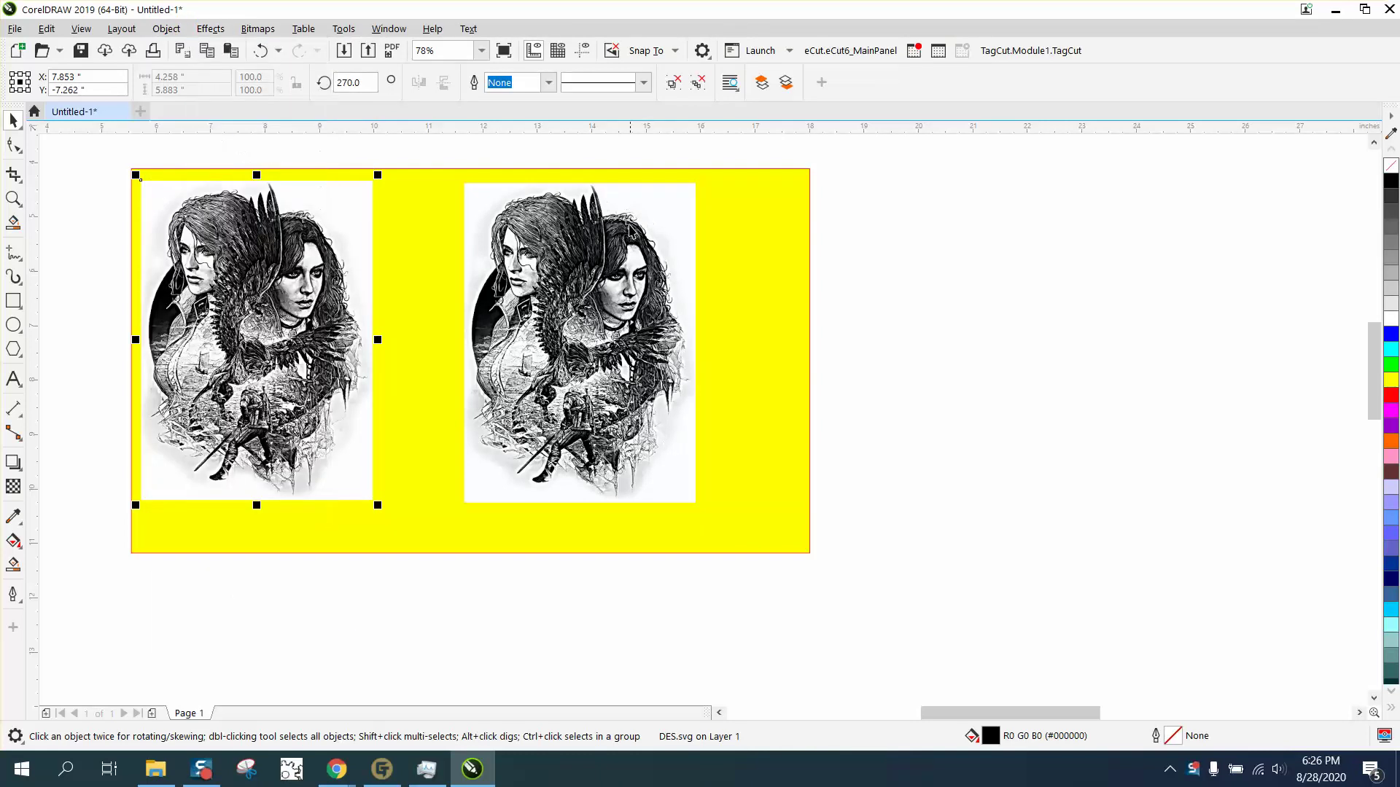
drag(629, 247, 549, 261)
click(810, 390)
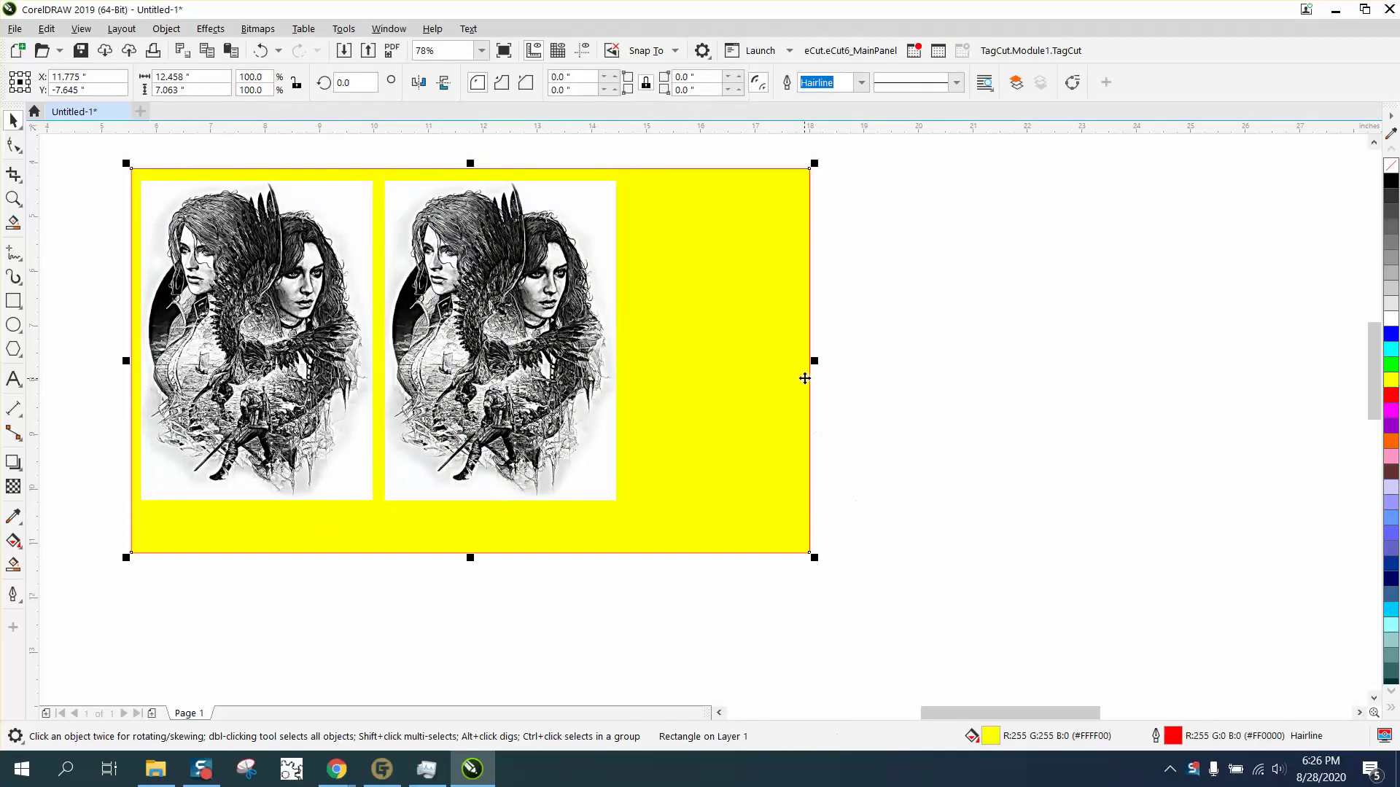
drag(812, 360, 1181, 361)
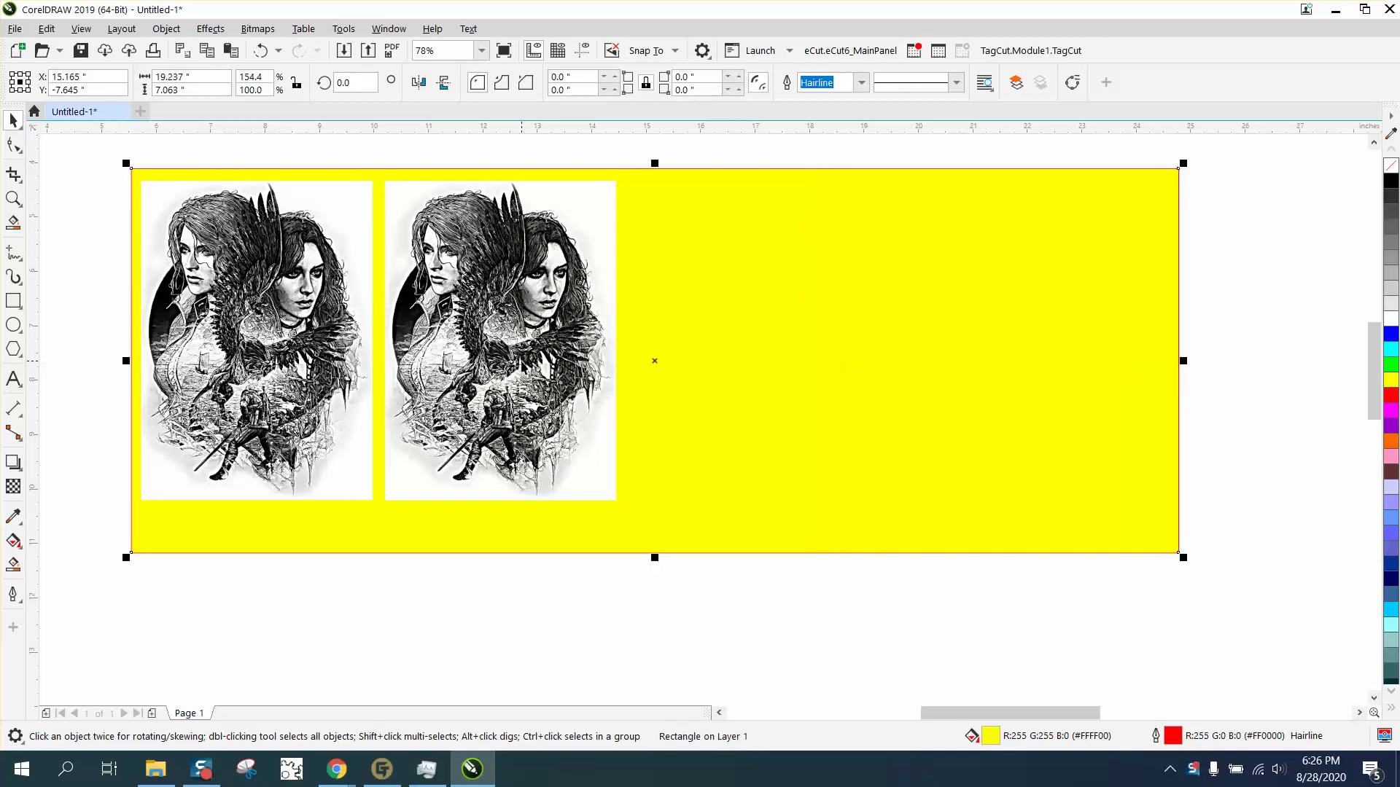
Duplicate the right portrait with Ctrl+D and resample the middle portrait to 300 dpi horizontally.
click(571, 212)
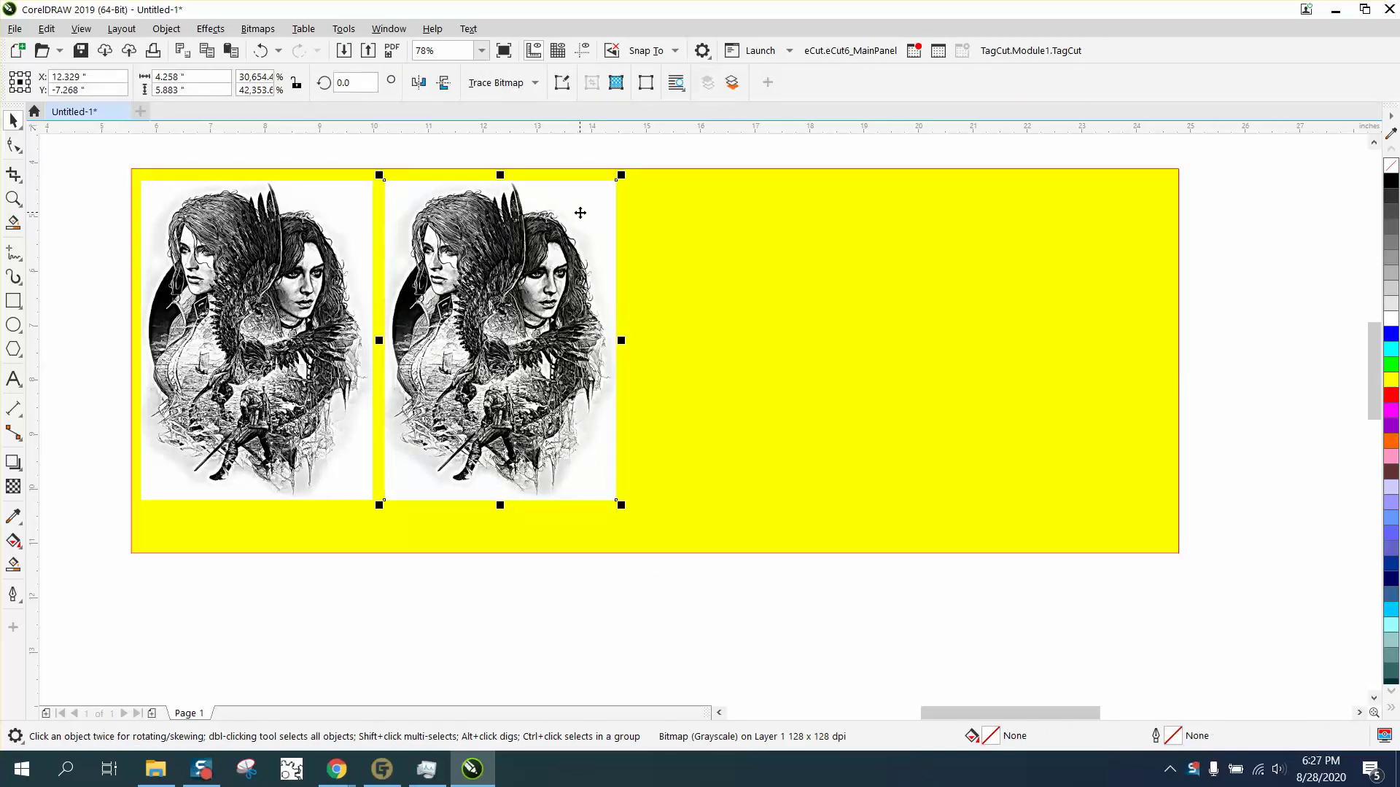
key(ctrl+d)
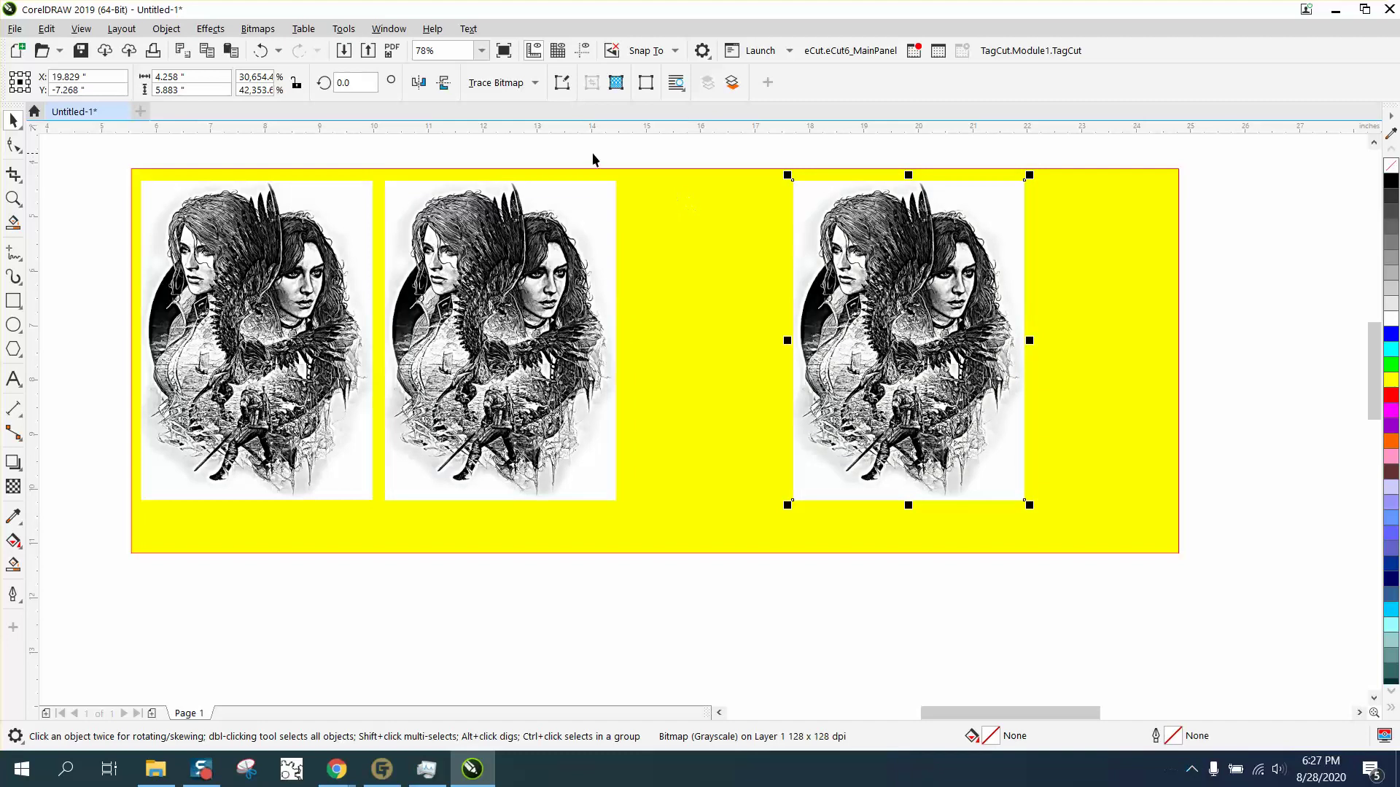
click(565, 212)
click(259, 30)
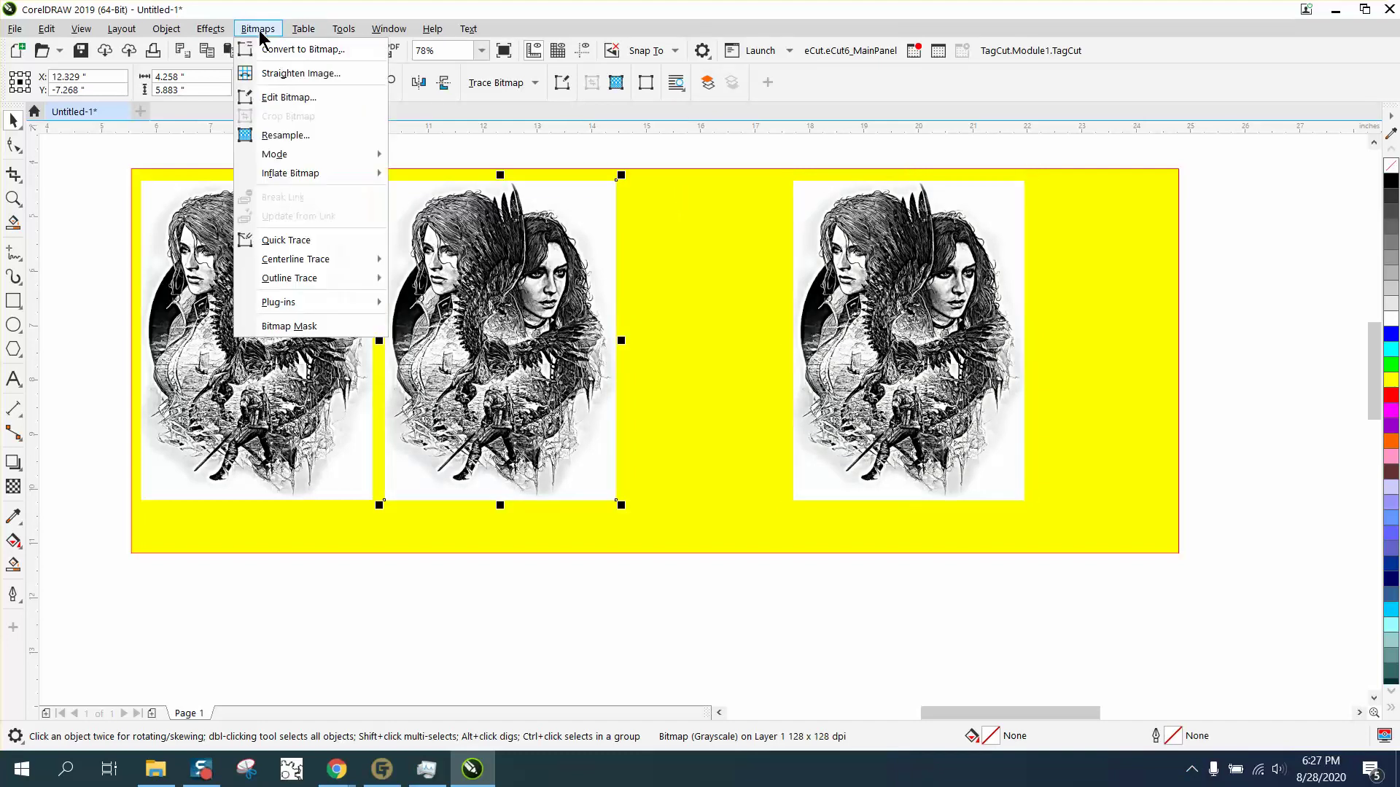
click(290, 134)
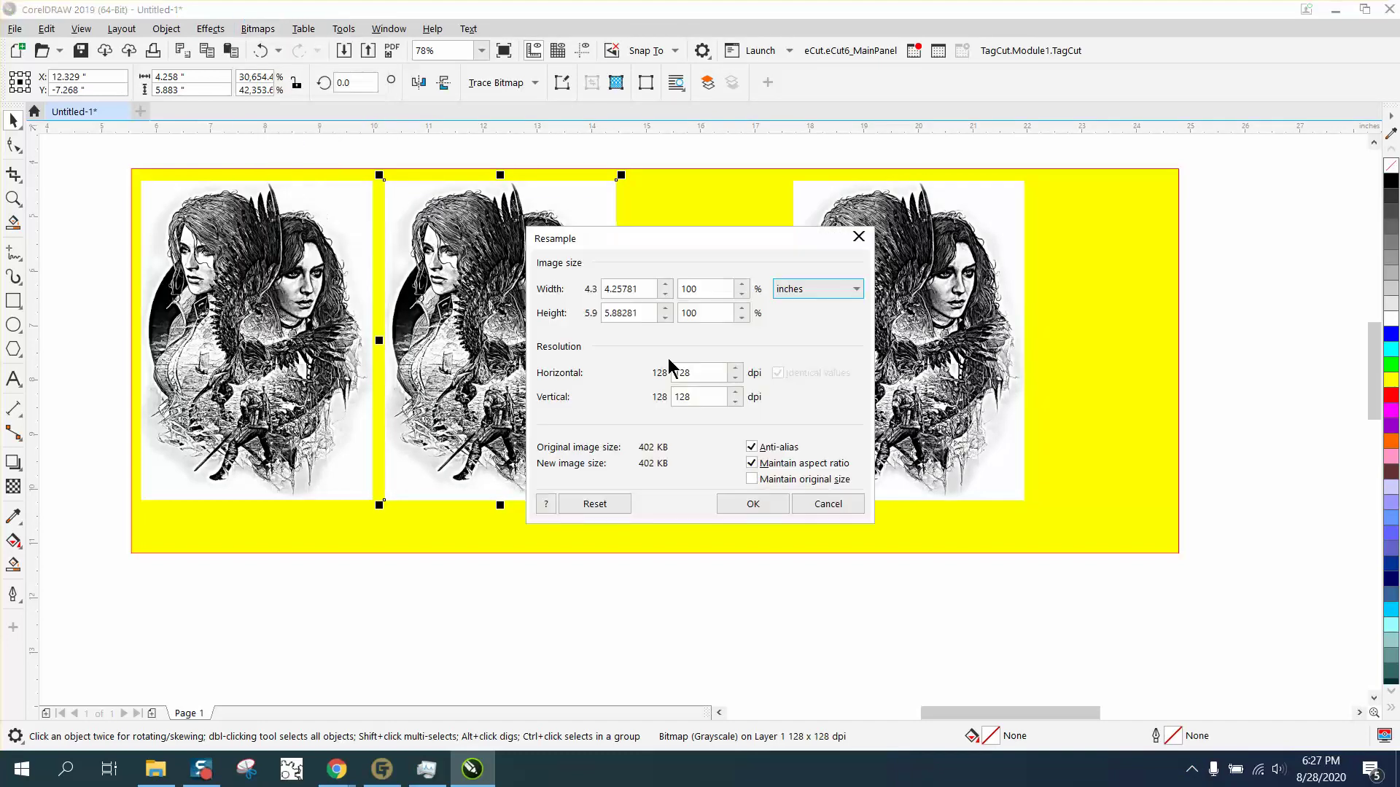
double_click(685, 372)
text(300)
key(Return)
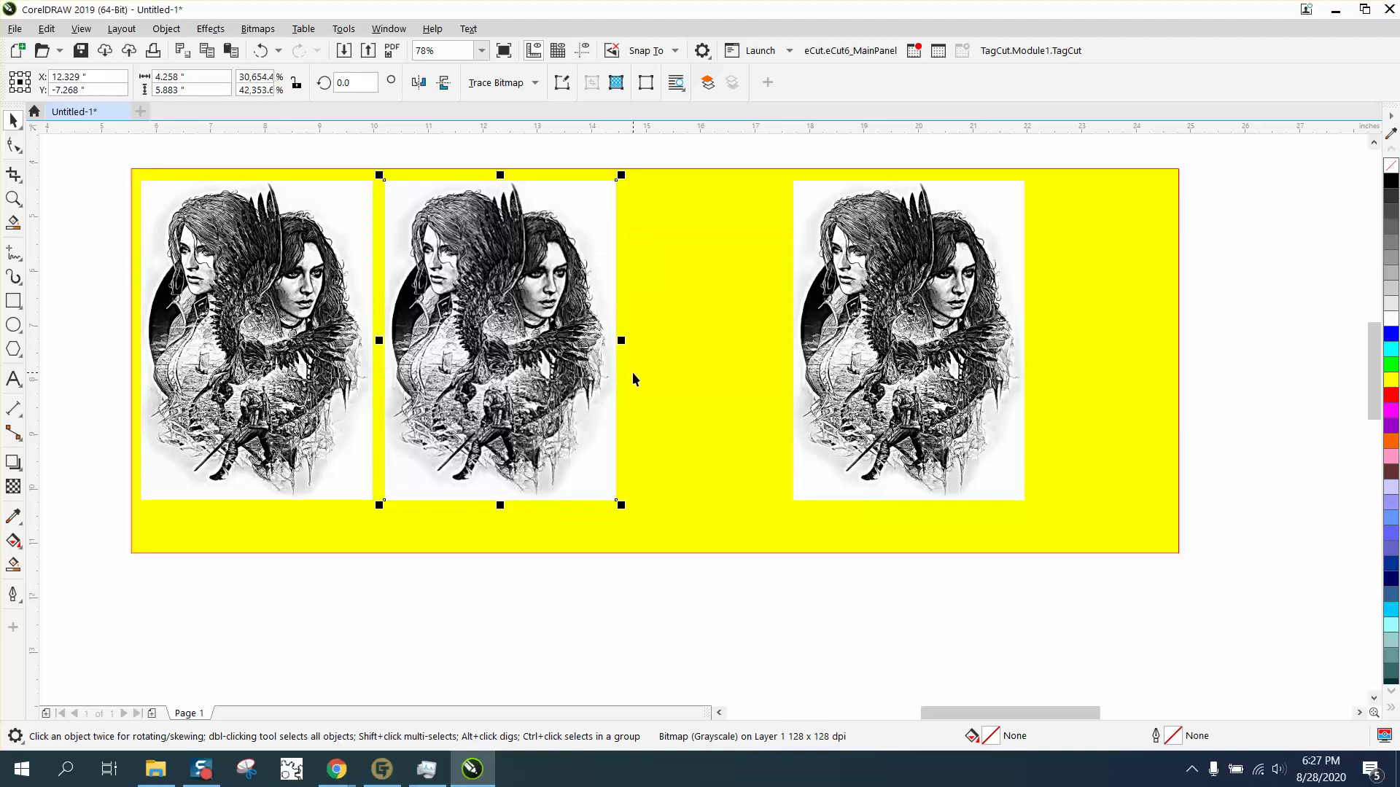
Use Convert to Bitmap to make the middle portrait a 300 dpi Grayscale (8-bit) image.
click(258, 30)
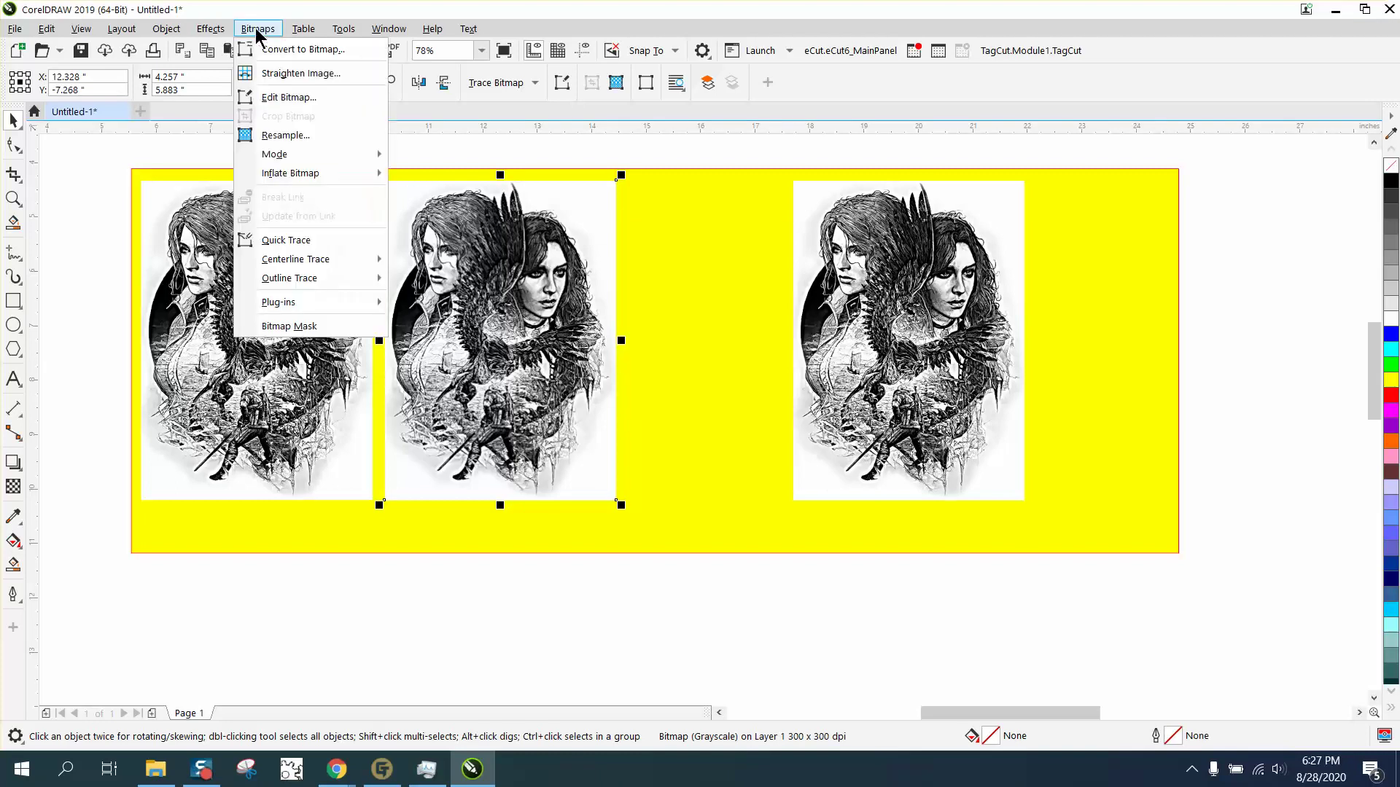
click(264, 51)
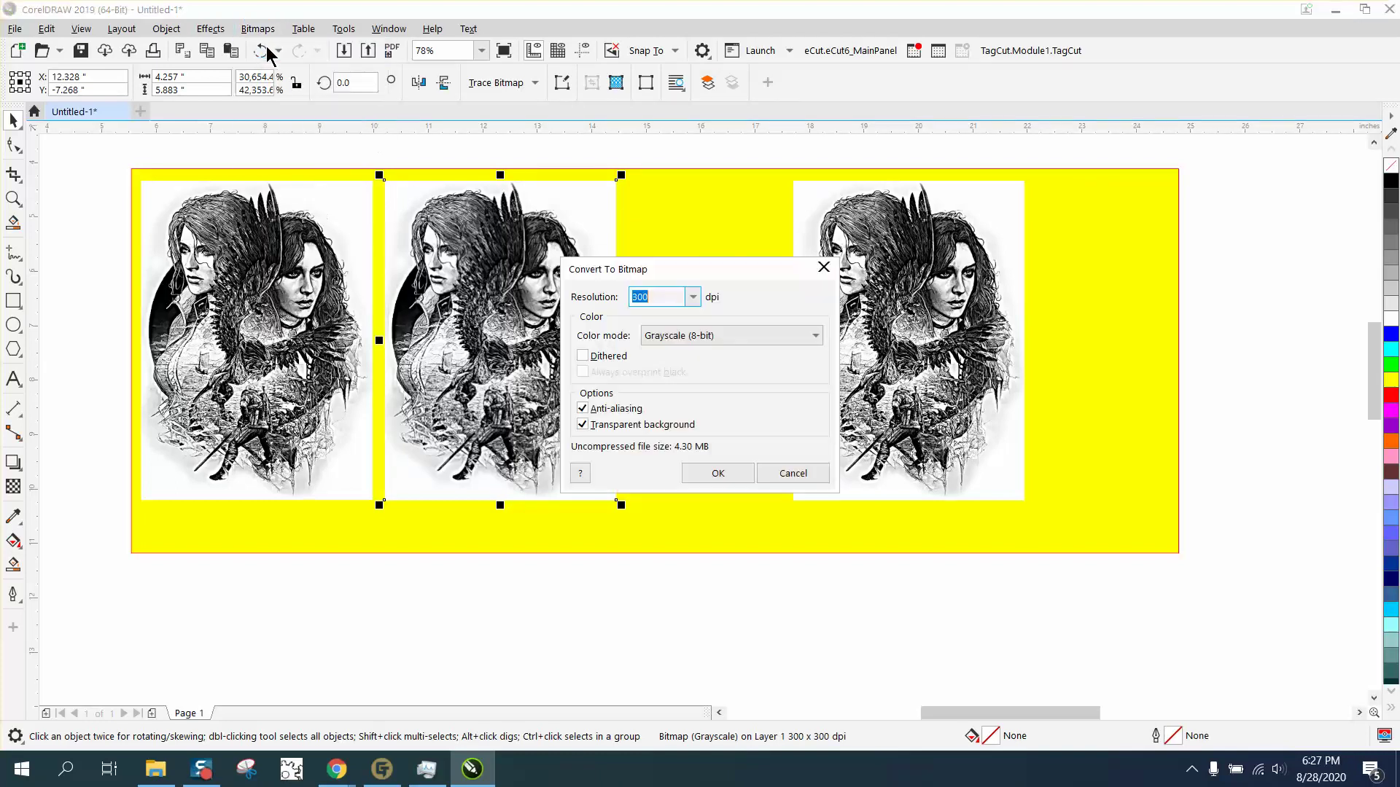
click(810, 336)
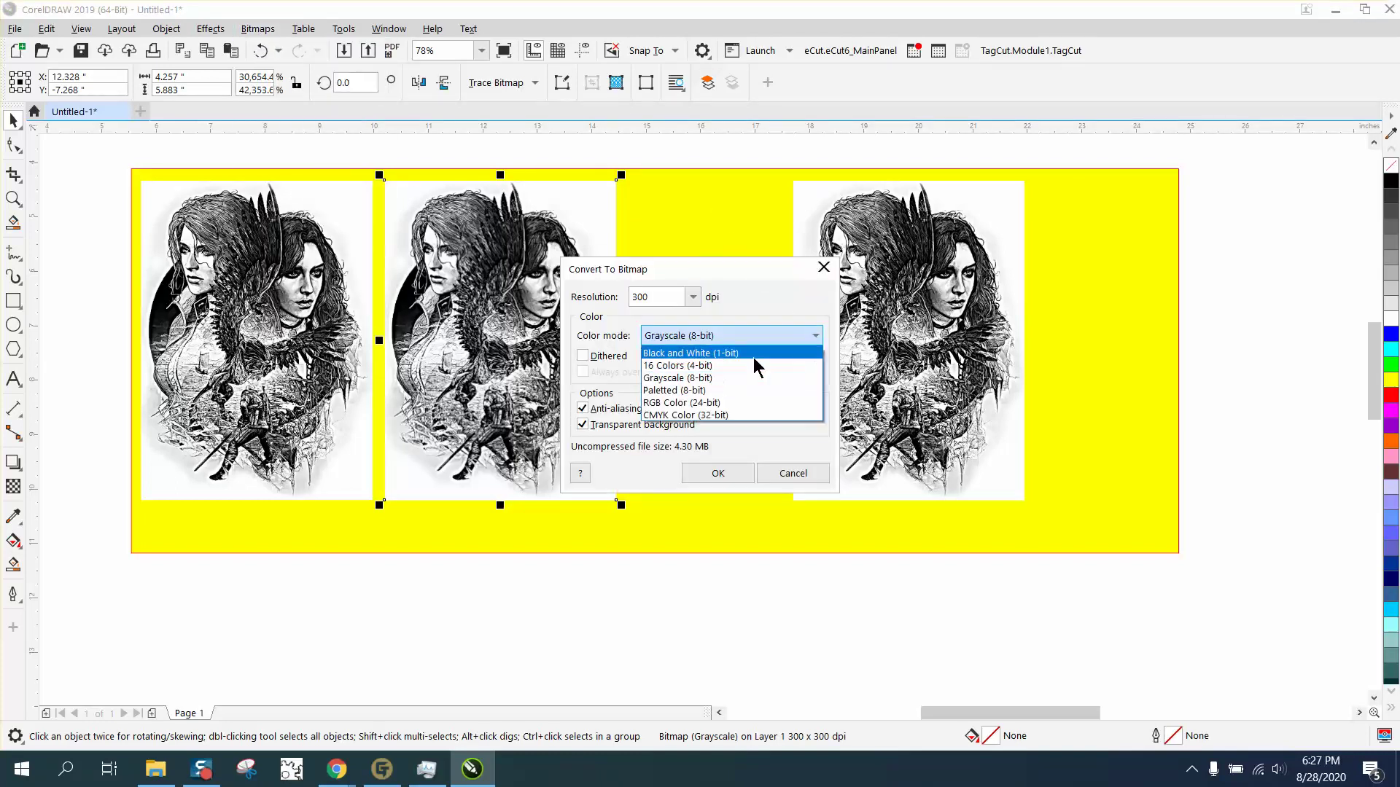
click(703, 378)
click(717, 474)
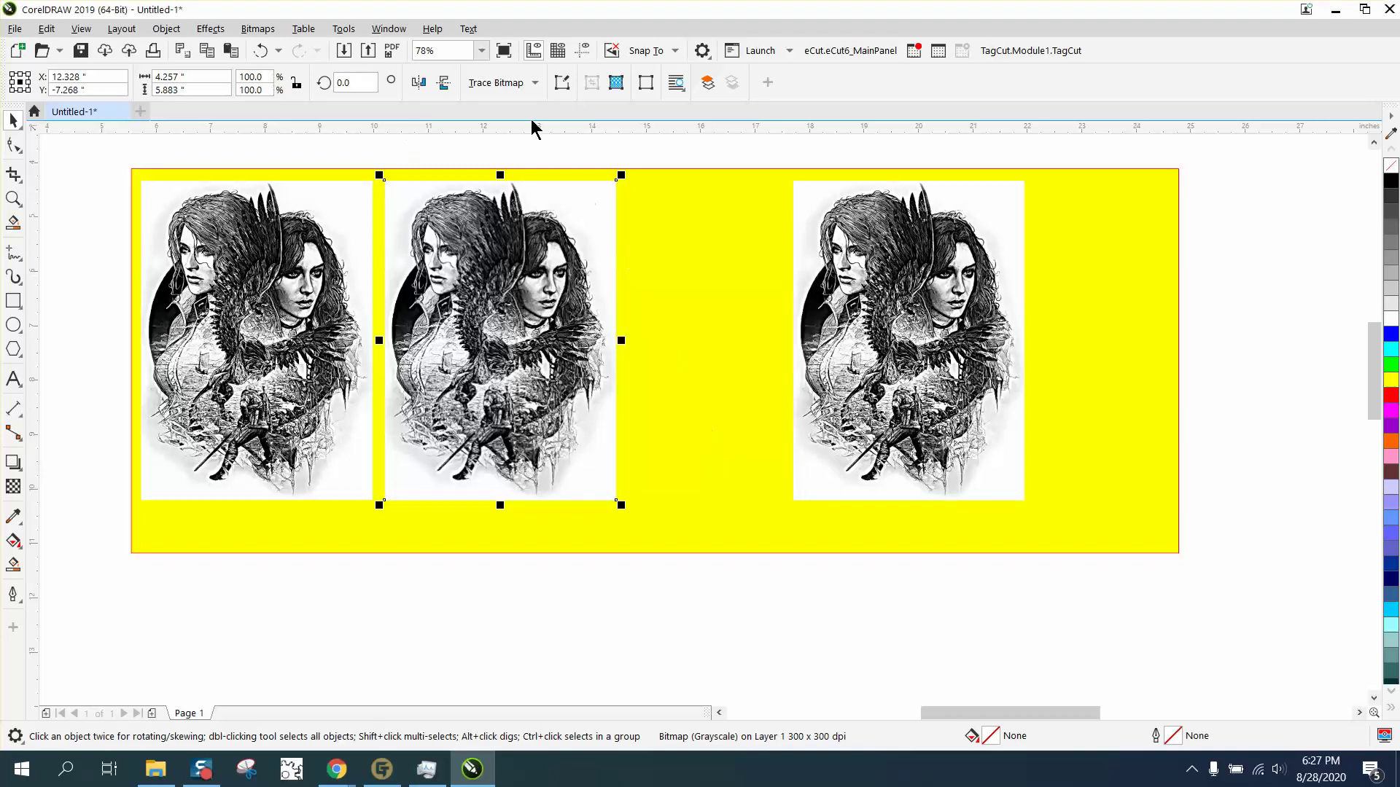
Outline-trace the middle portrait as Clipart at Detail 74, Smoothing 25, with background removed.
click(535, 83)
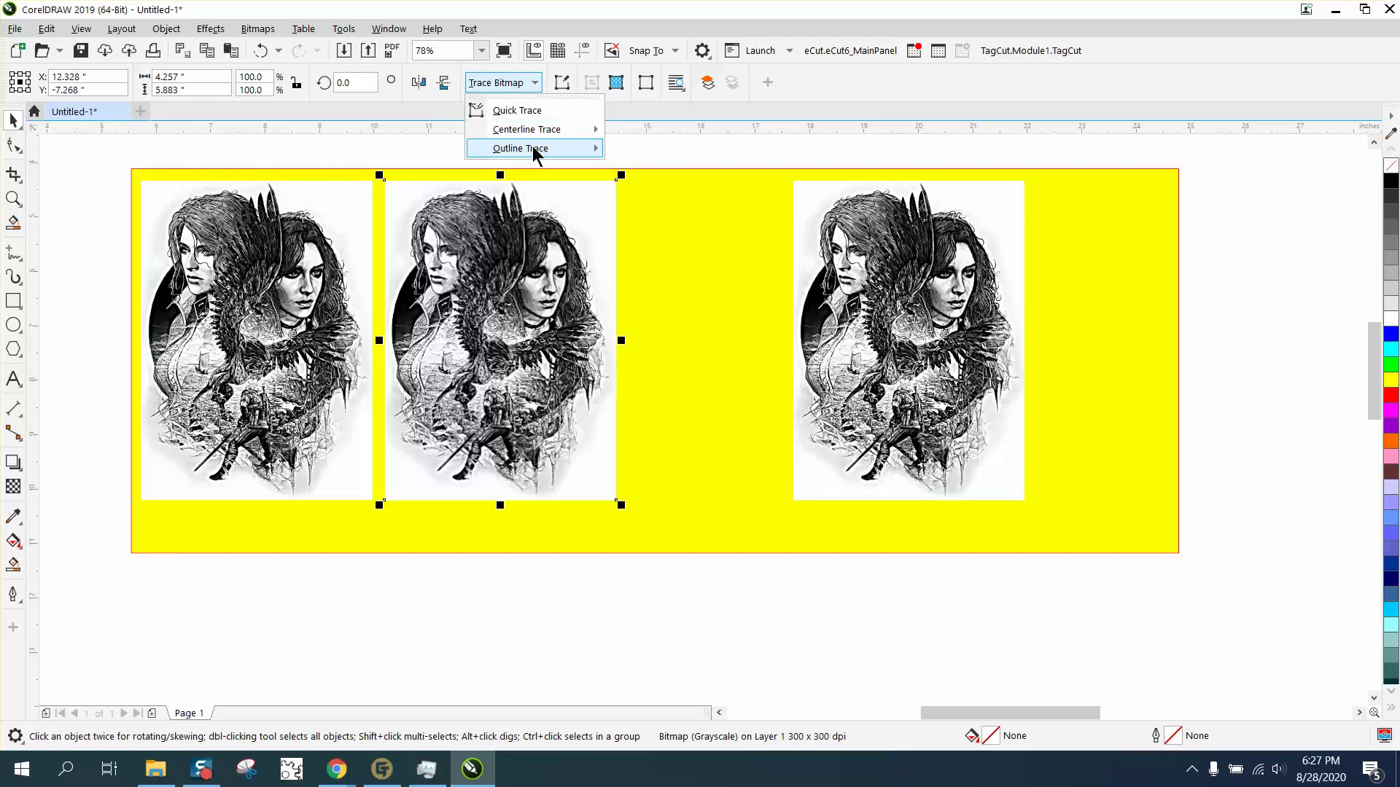
mouse_move(536, 152)
click(658, 211)
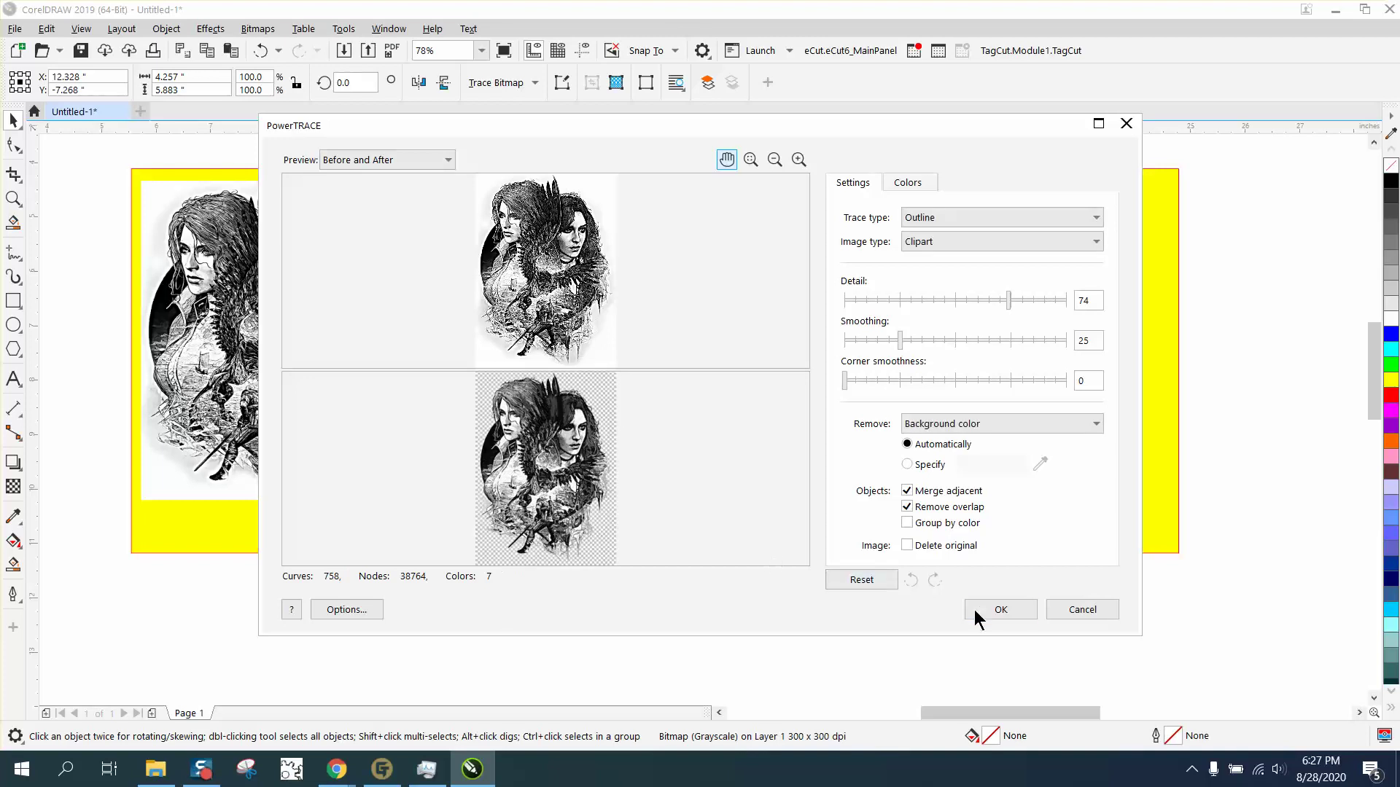
click(1004, 611)
Widen the yellow box to 30.676 inches.
click(955, 423)
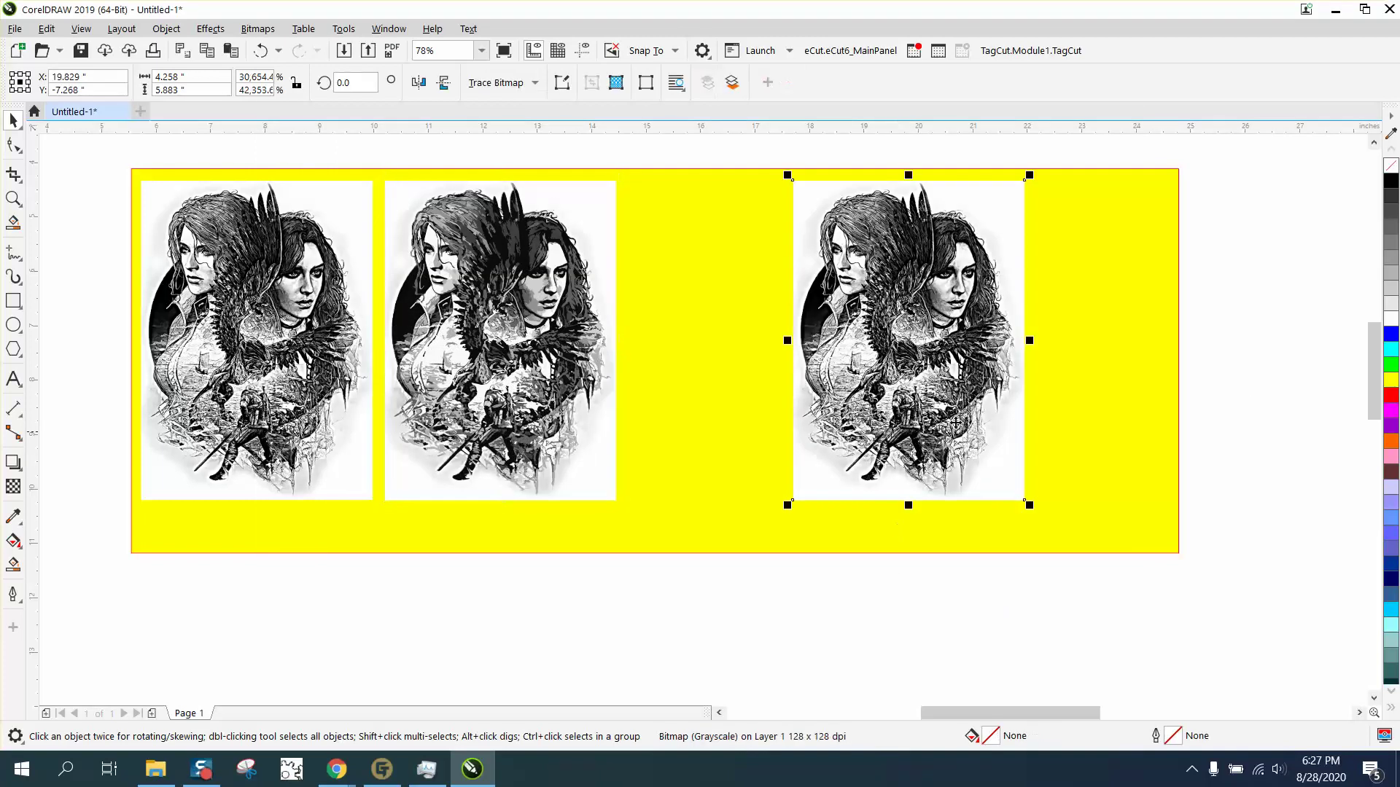
scroll(1085, 392, down, 3)
click(1105, 384)
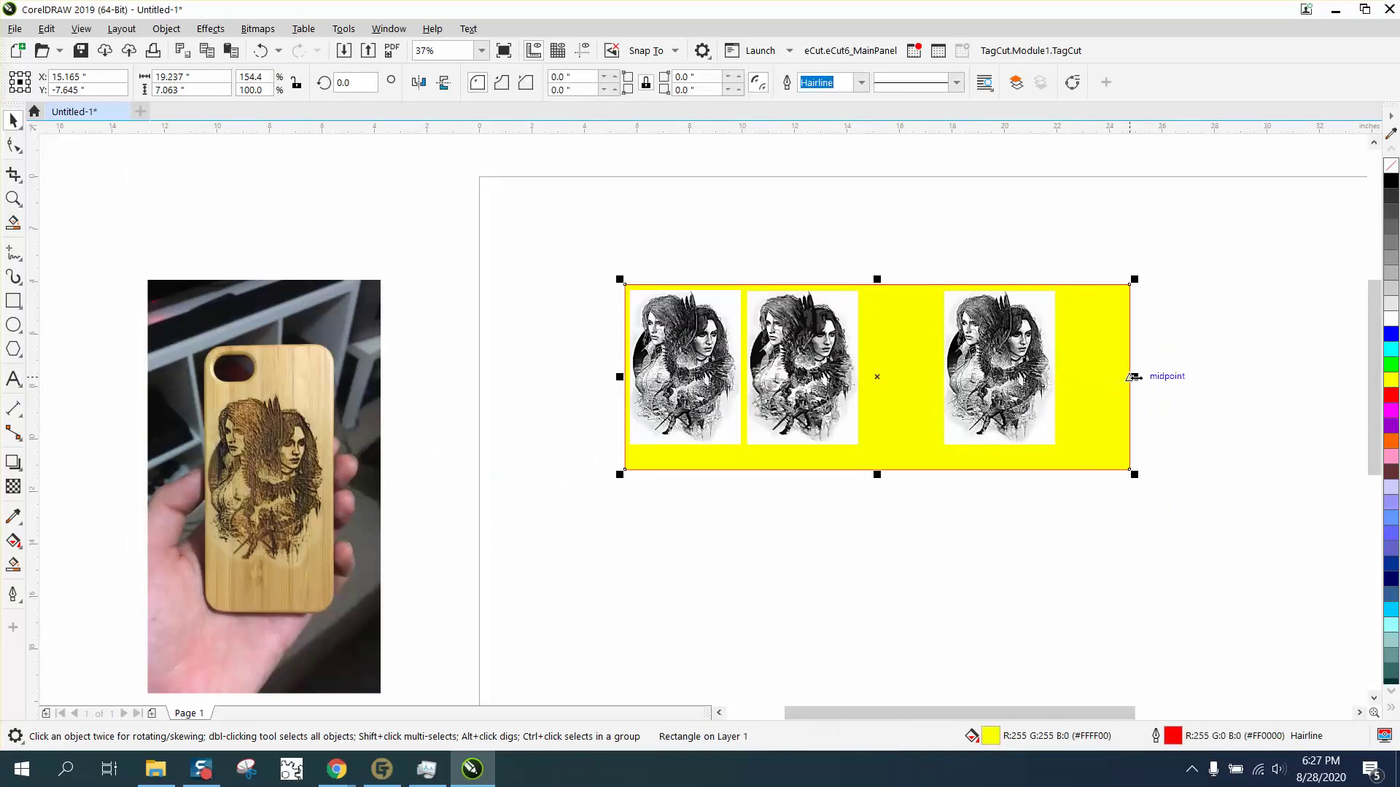
drag(1132, 376, 1351, 376)
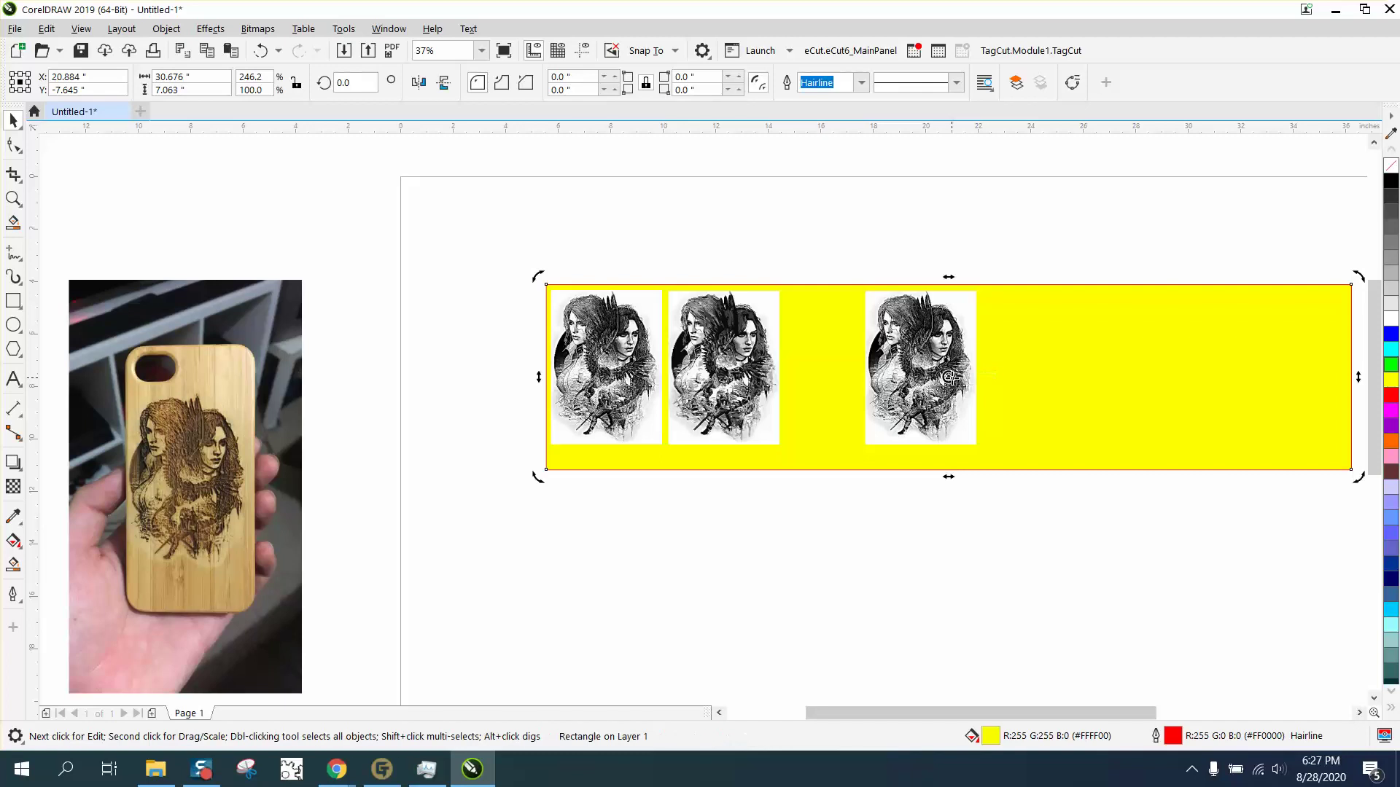
Move the third portrait right and duplicate the traced portrait into the gap.
click(959, 308)
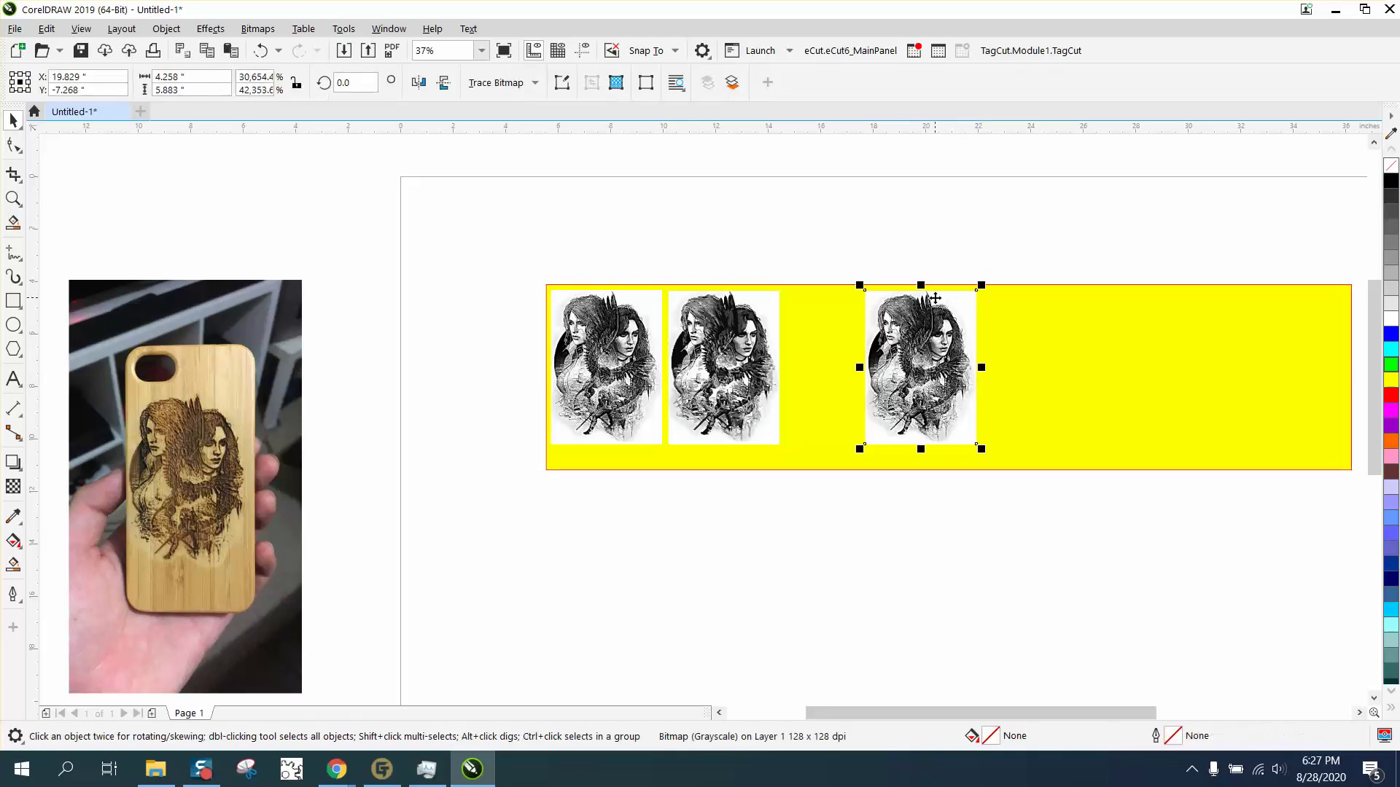
drag(935, 303, 1126, 303)
click(739, 350)
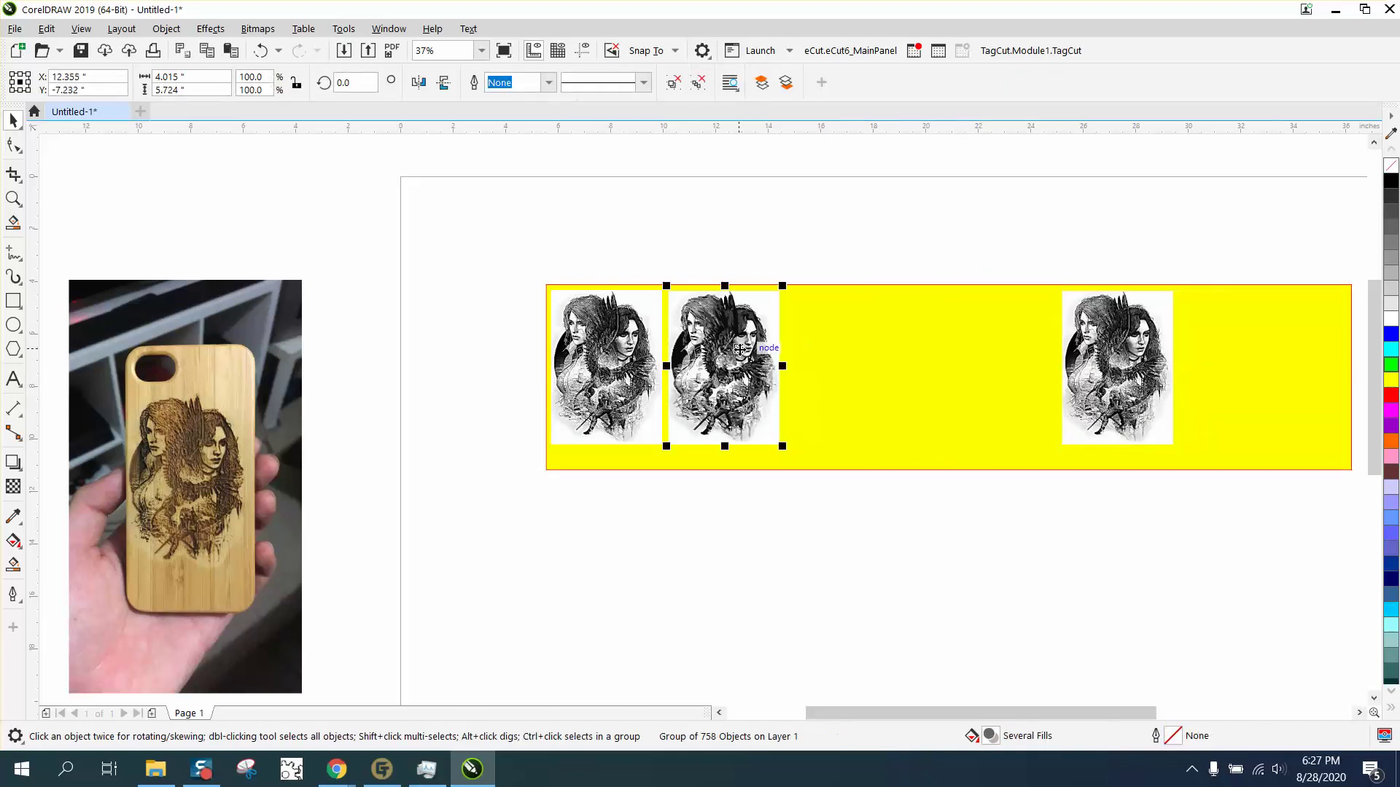
key(ctrl+d)
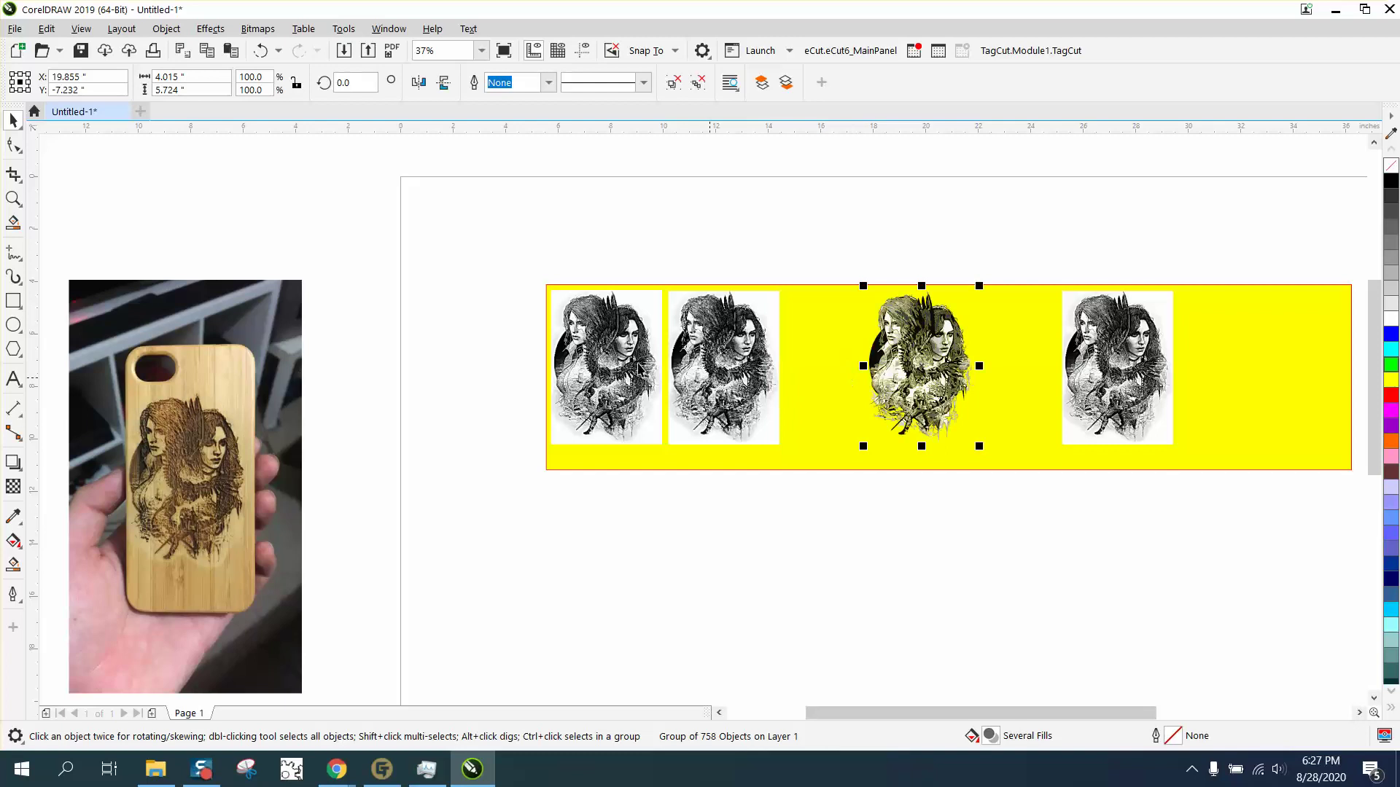
click(13, 198)
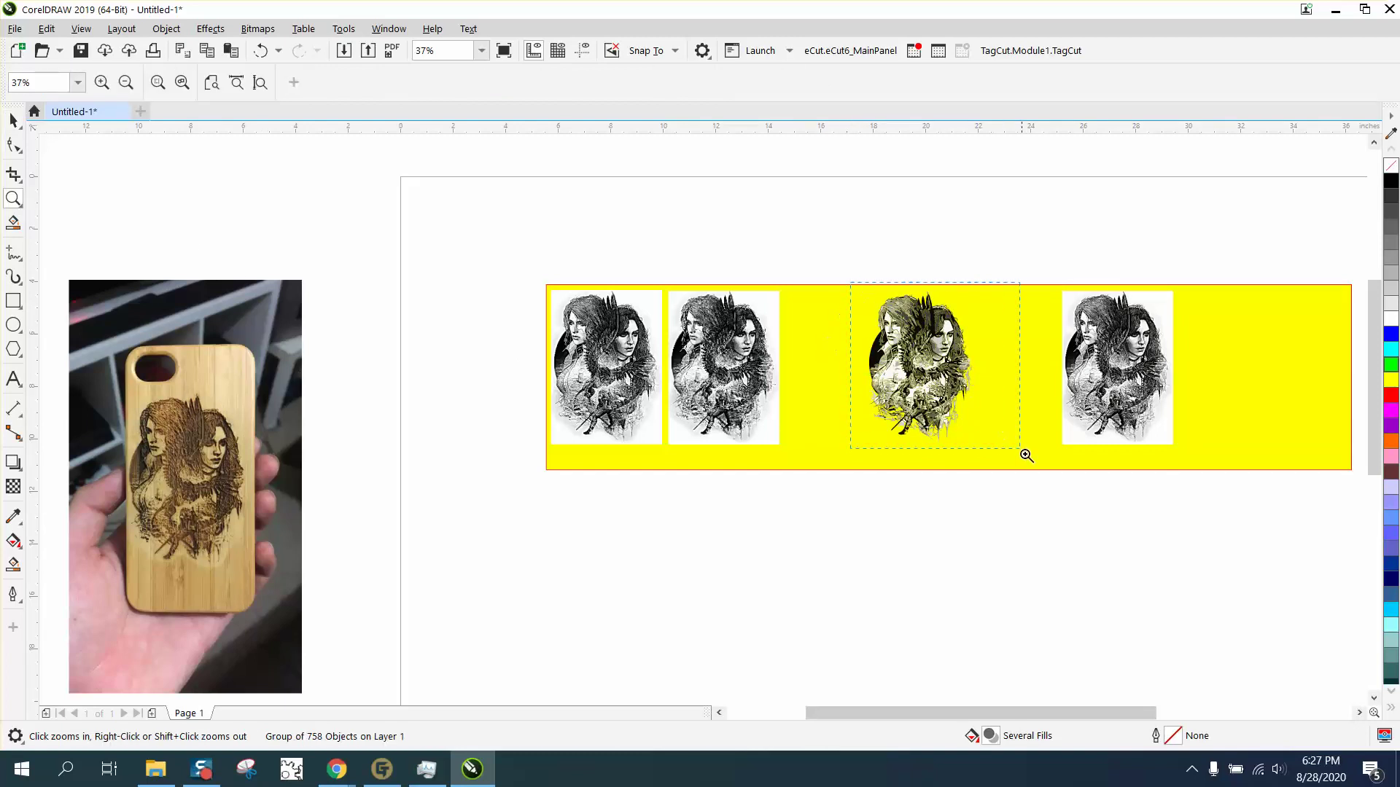
Ungroup the central traced portrait and weld its 758 pieces into one red boundary curve.
drag(1026, 454, 1027, 455)
right_click(678, 435)
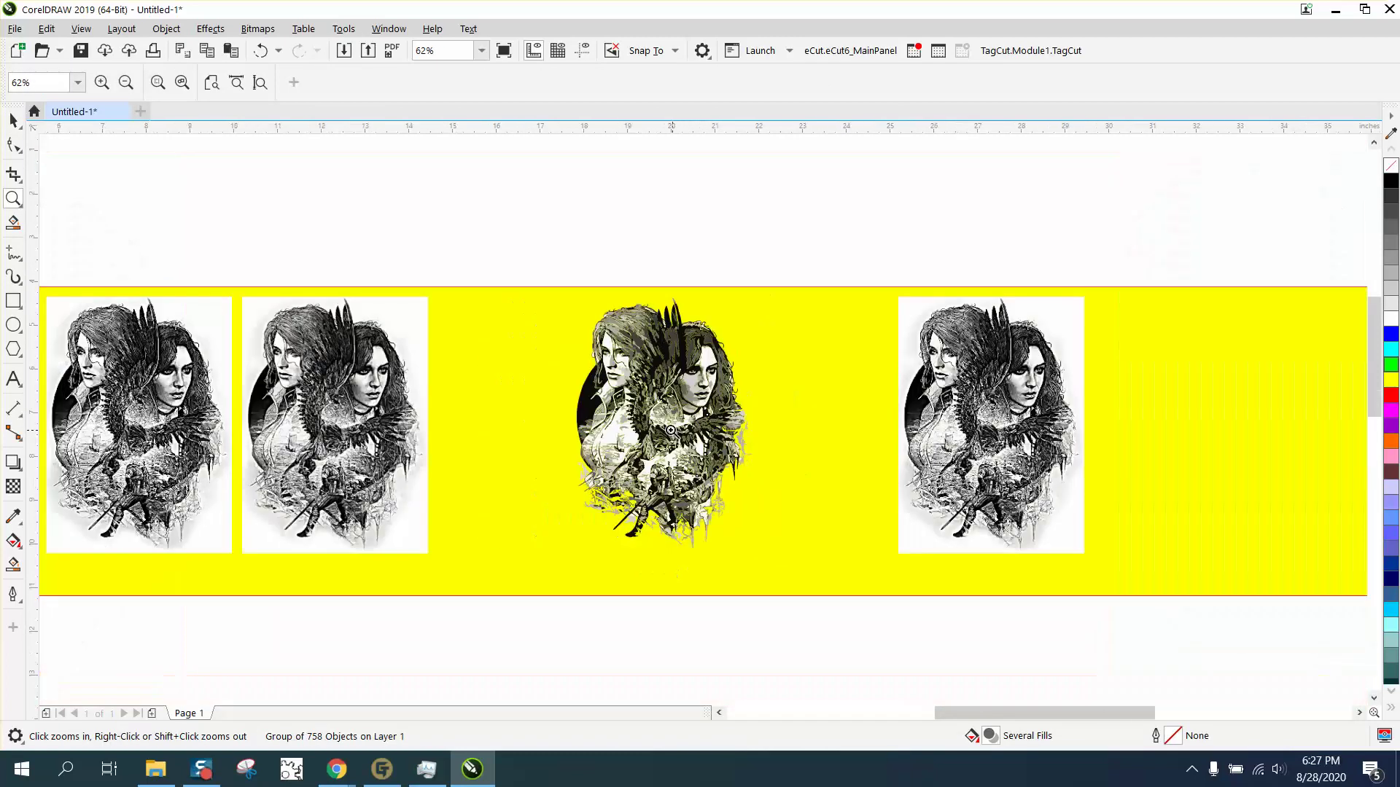
click(13, 120)
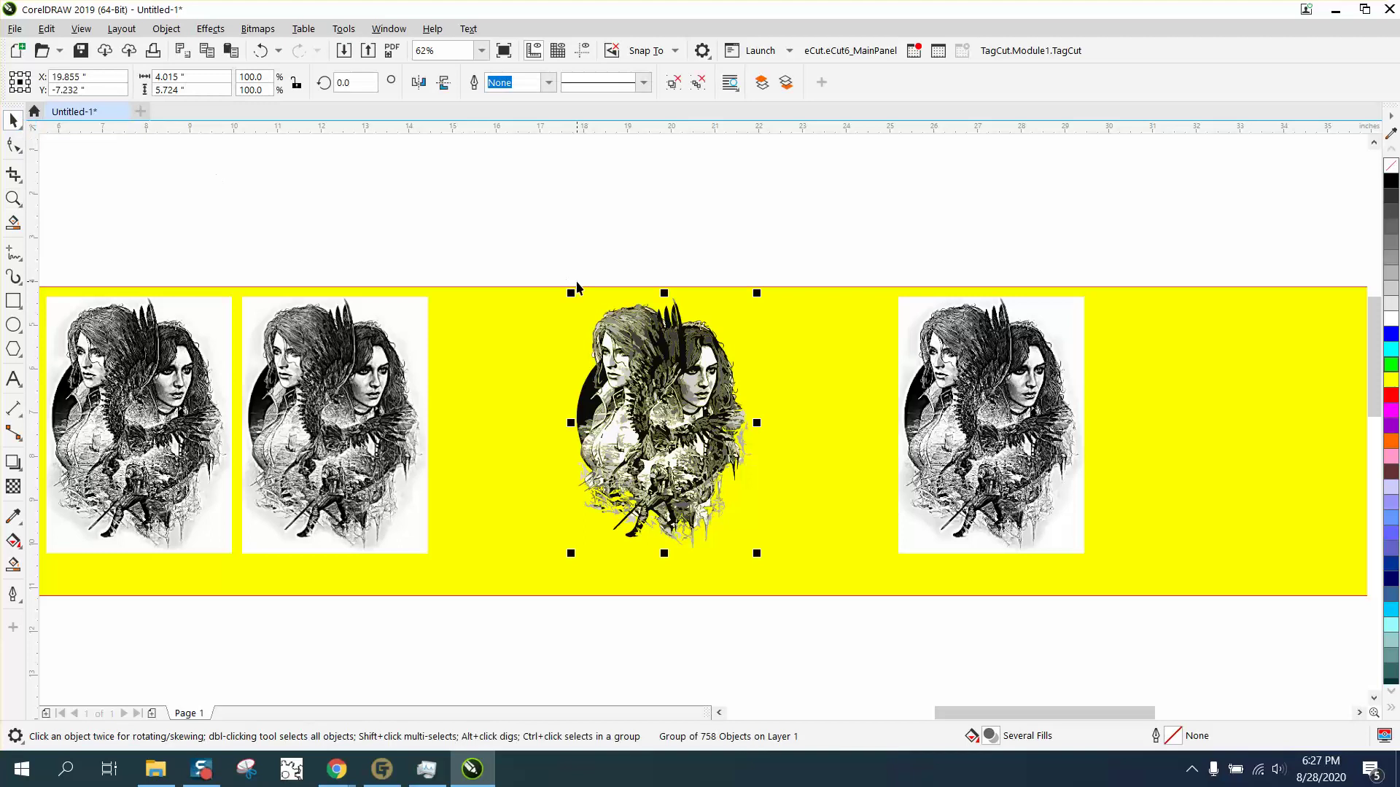
drag(546, 250, 626, 485)
drag(815, 629, 815, 630)
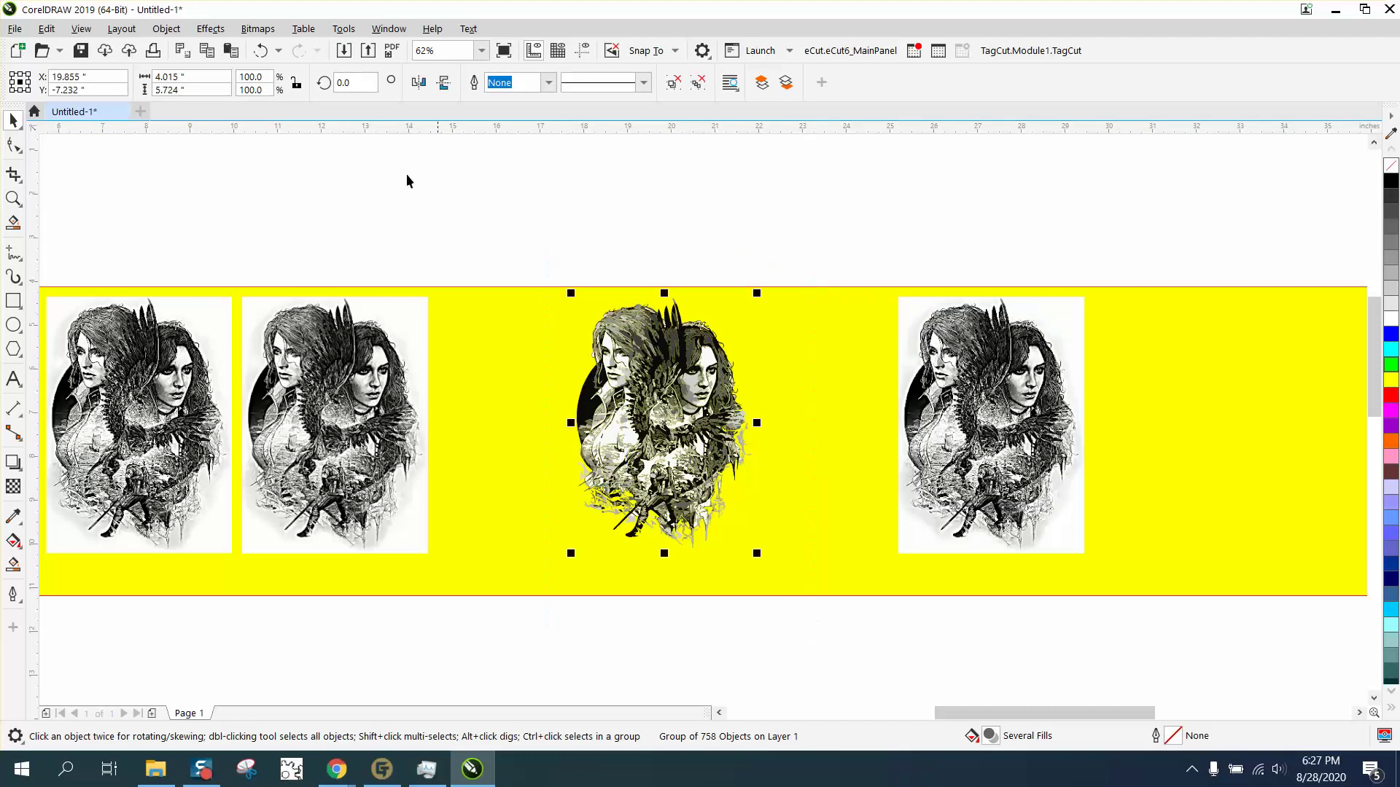
click(156, 35)
mouse_move(225, 321)
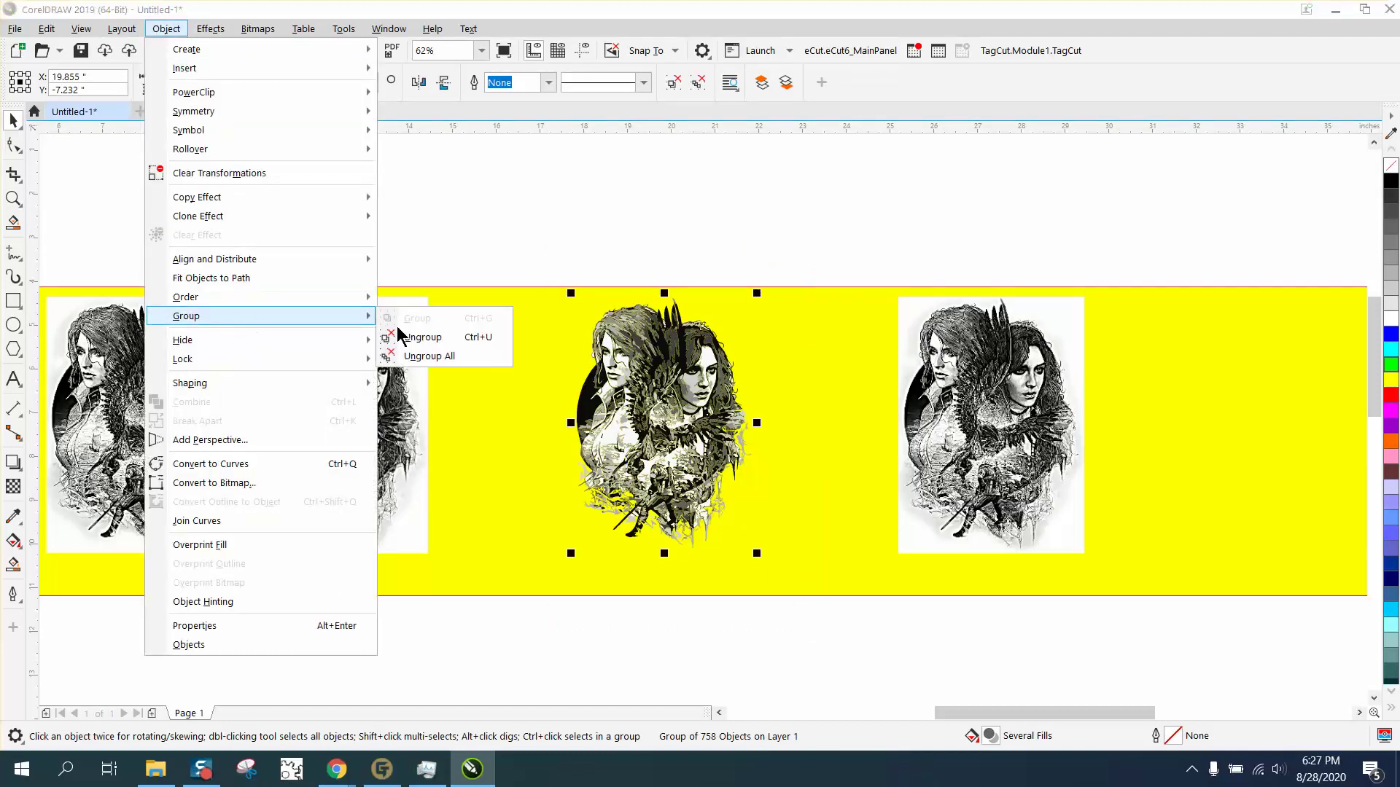
click(402, 337)
drag(541, 257, 819, 600)
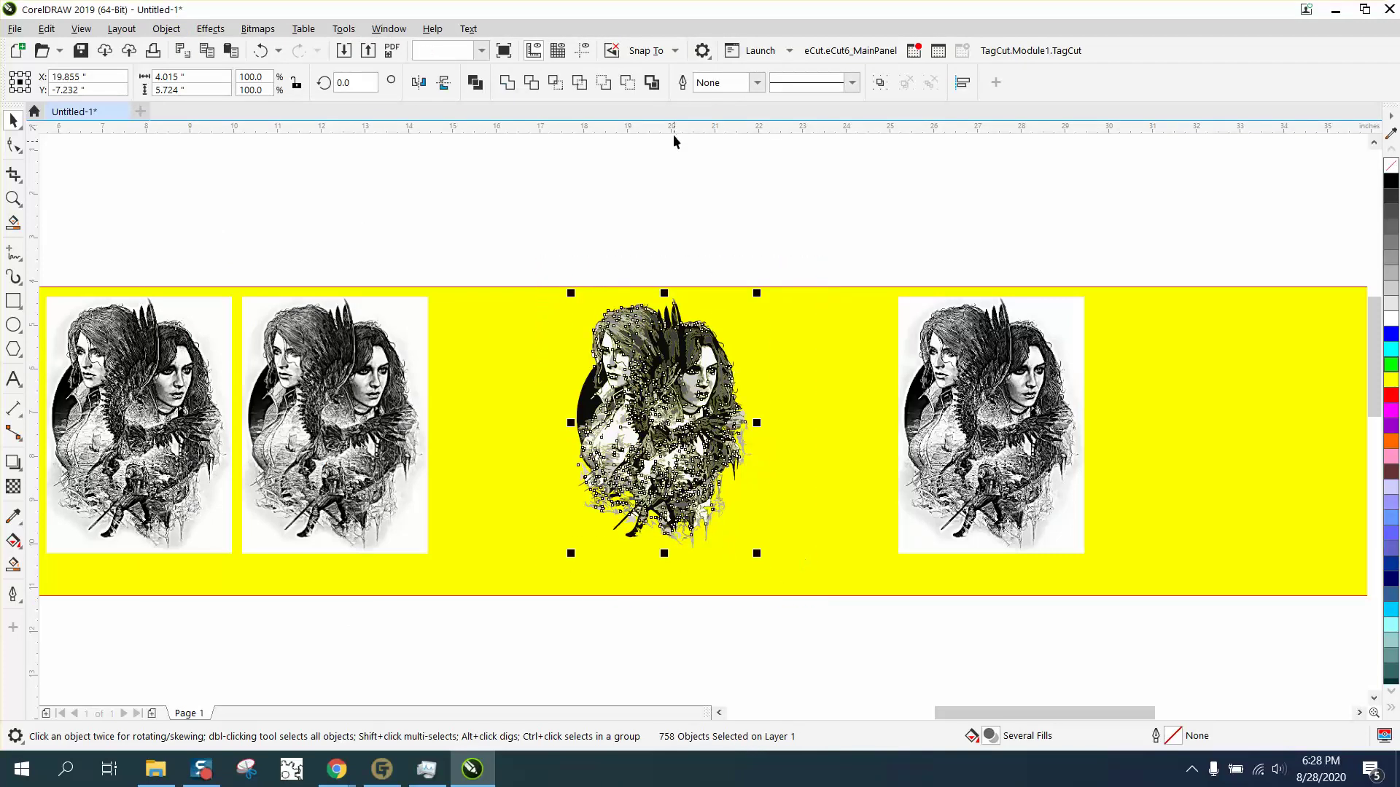
click(656, 87)
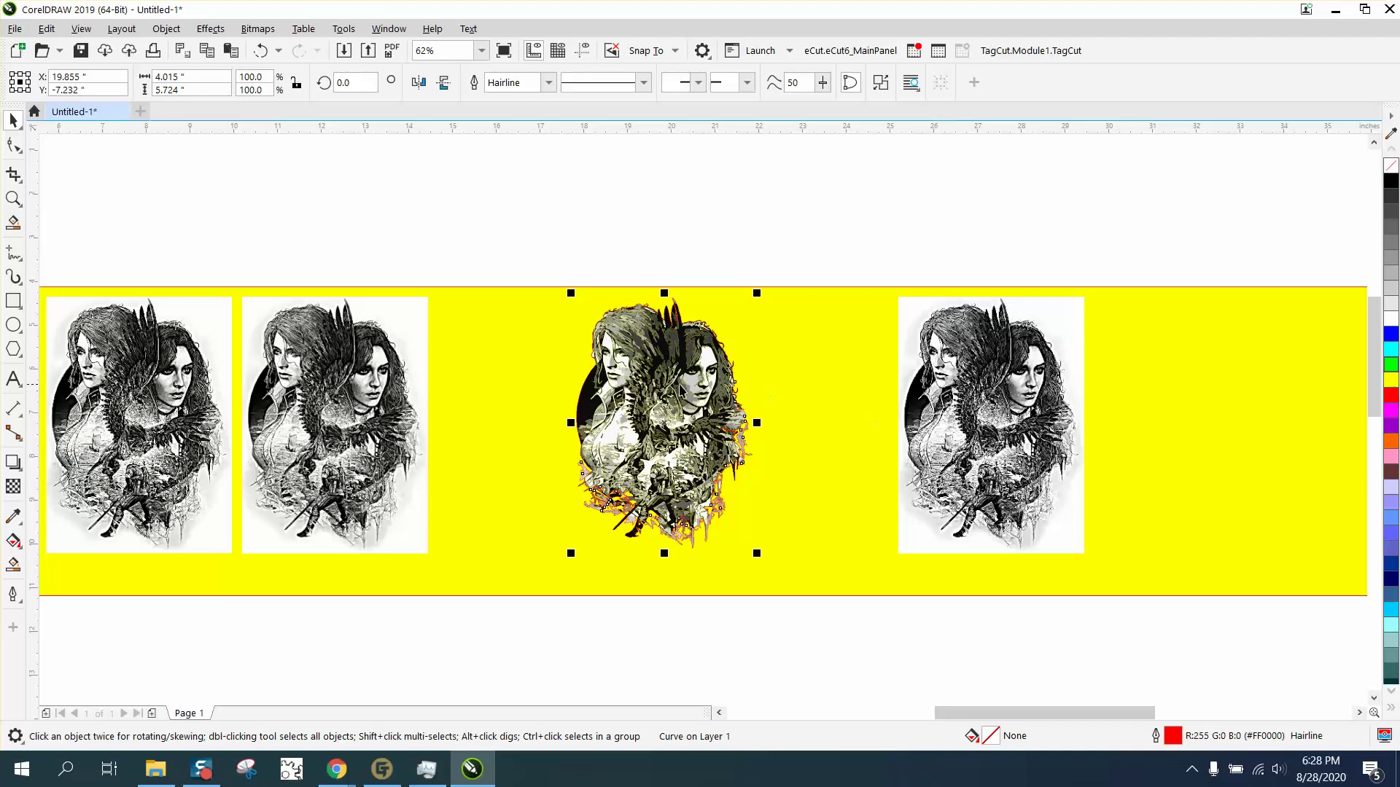
Nudge the red boundary curve 15 inches right to the yellow box's empty end.
click(13, 198)
drag(590, 324, 739, 416)
scroll(608, 350, down, 5)
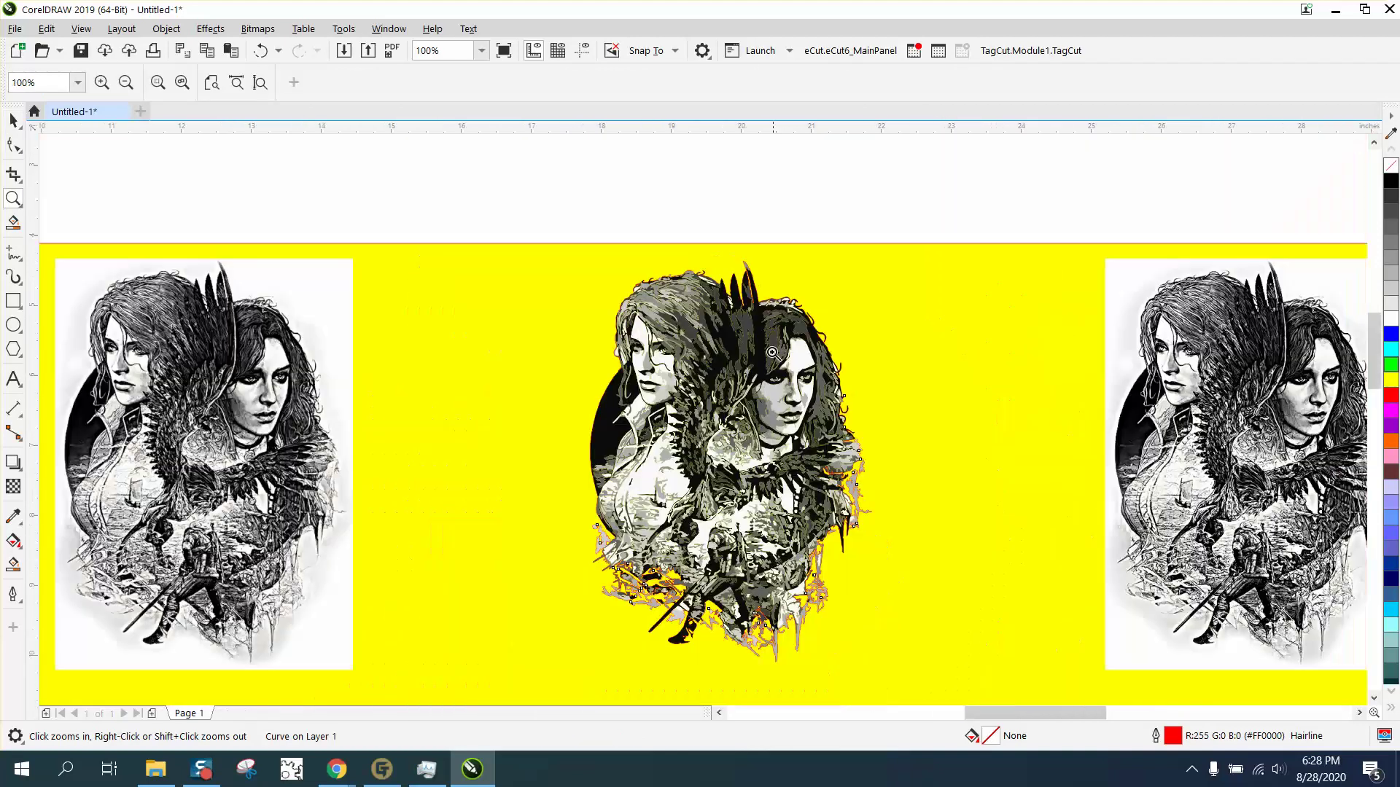
scroll(1135, 350, up, 4)
scroll(800, 342, down, 4)
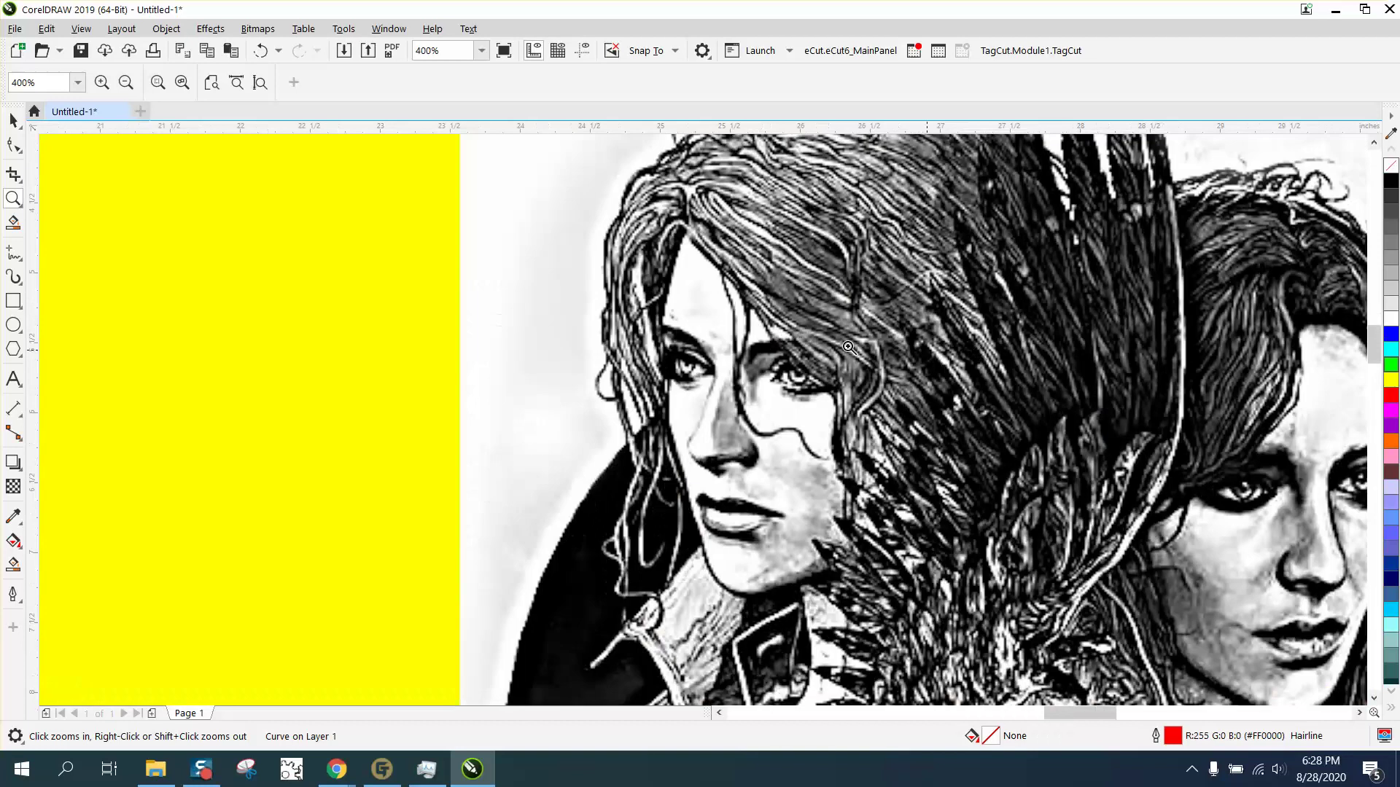
scroll(800, 342, down, 1)
click(13, 120)
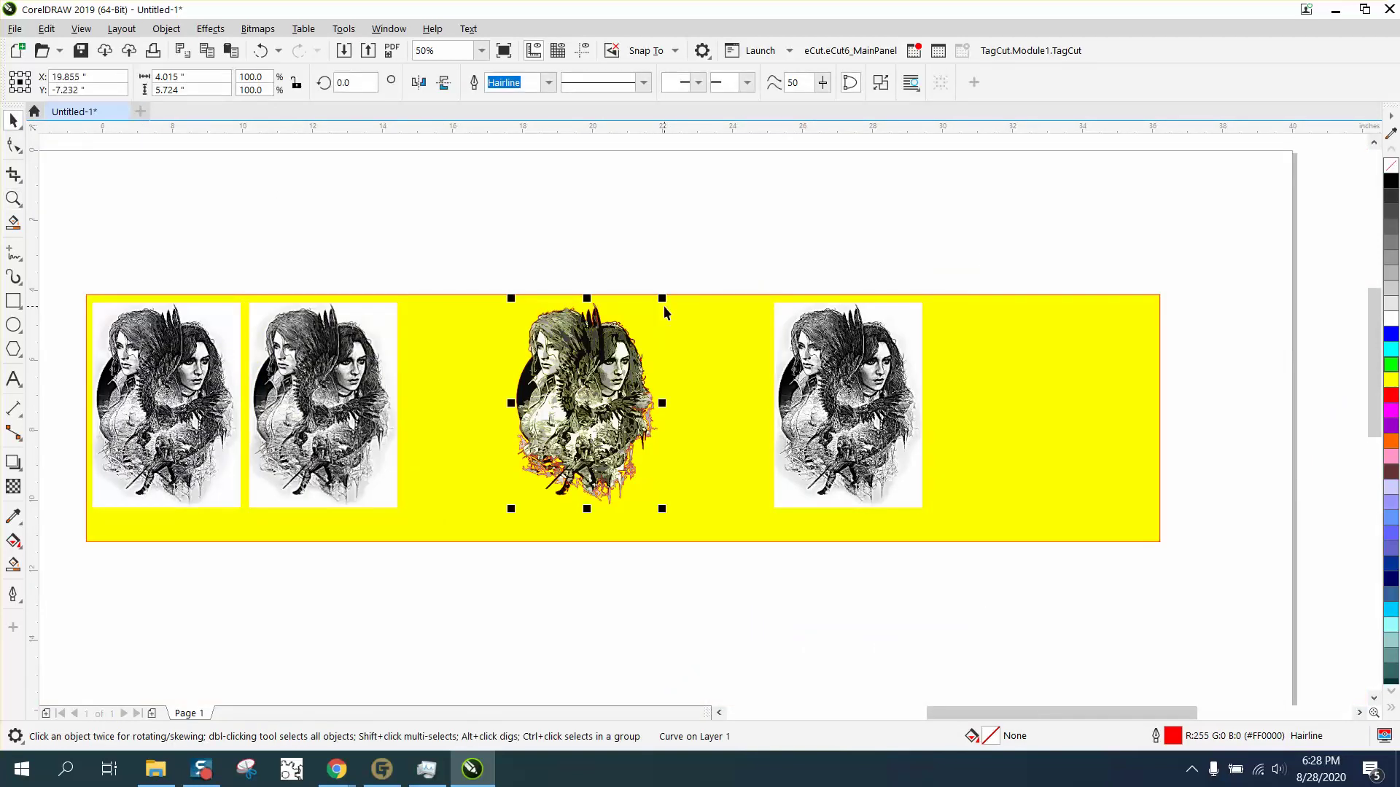
key(Right)
key(Right)
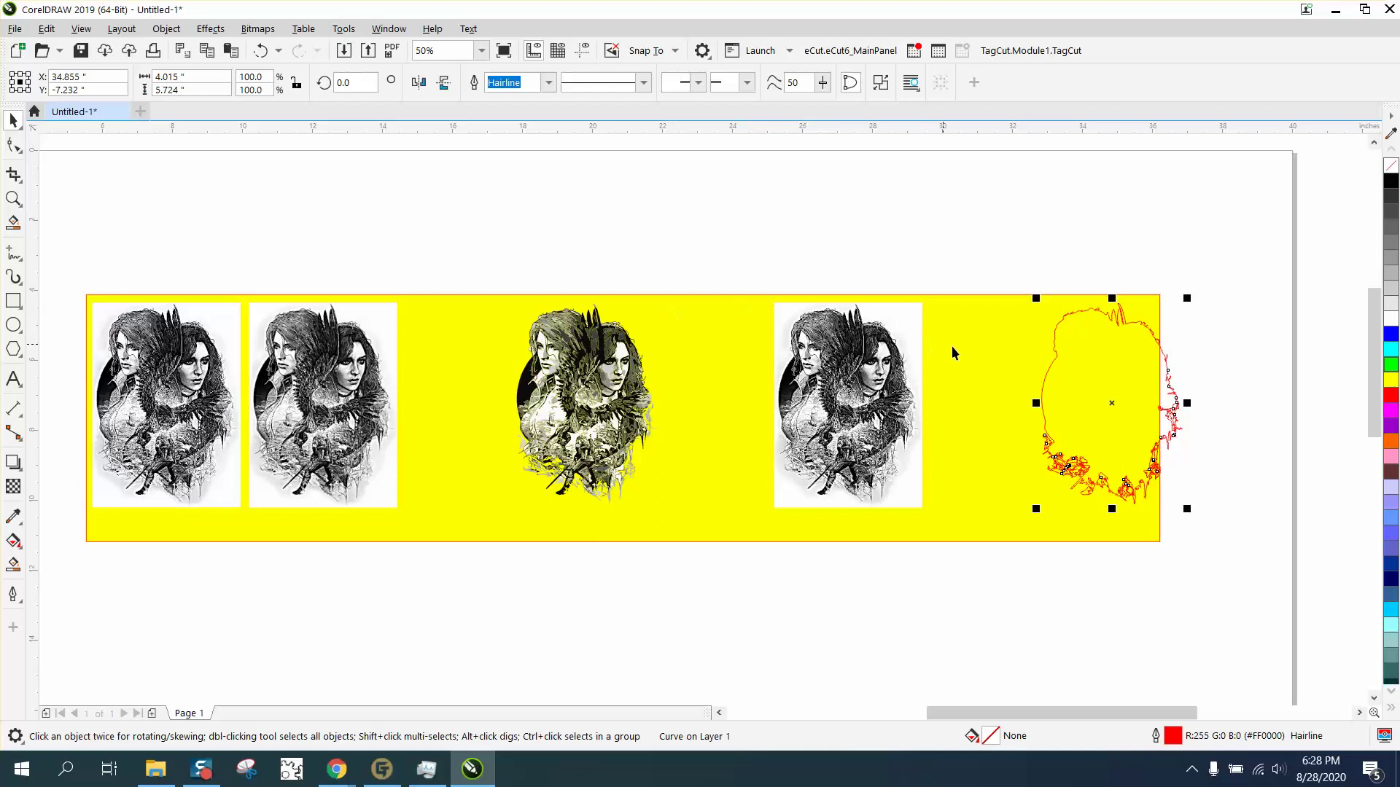
Widen the yellow box to 32.588 inches and start PowerClip Place Inside Frame on the fourth portrait.
click(1158, 321)
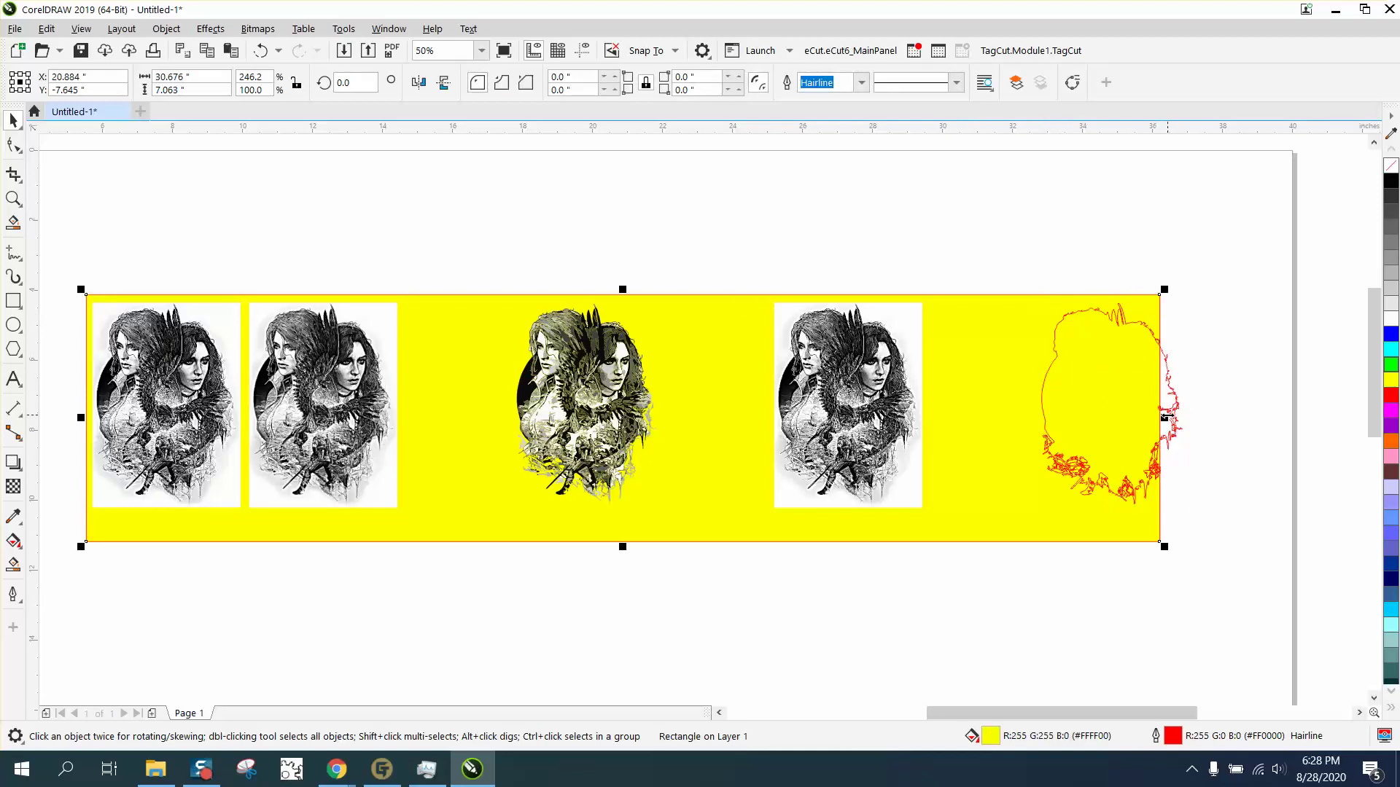
drag(1165, 417, 1232, 417)
click(889, 383)
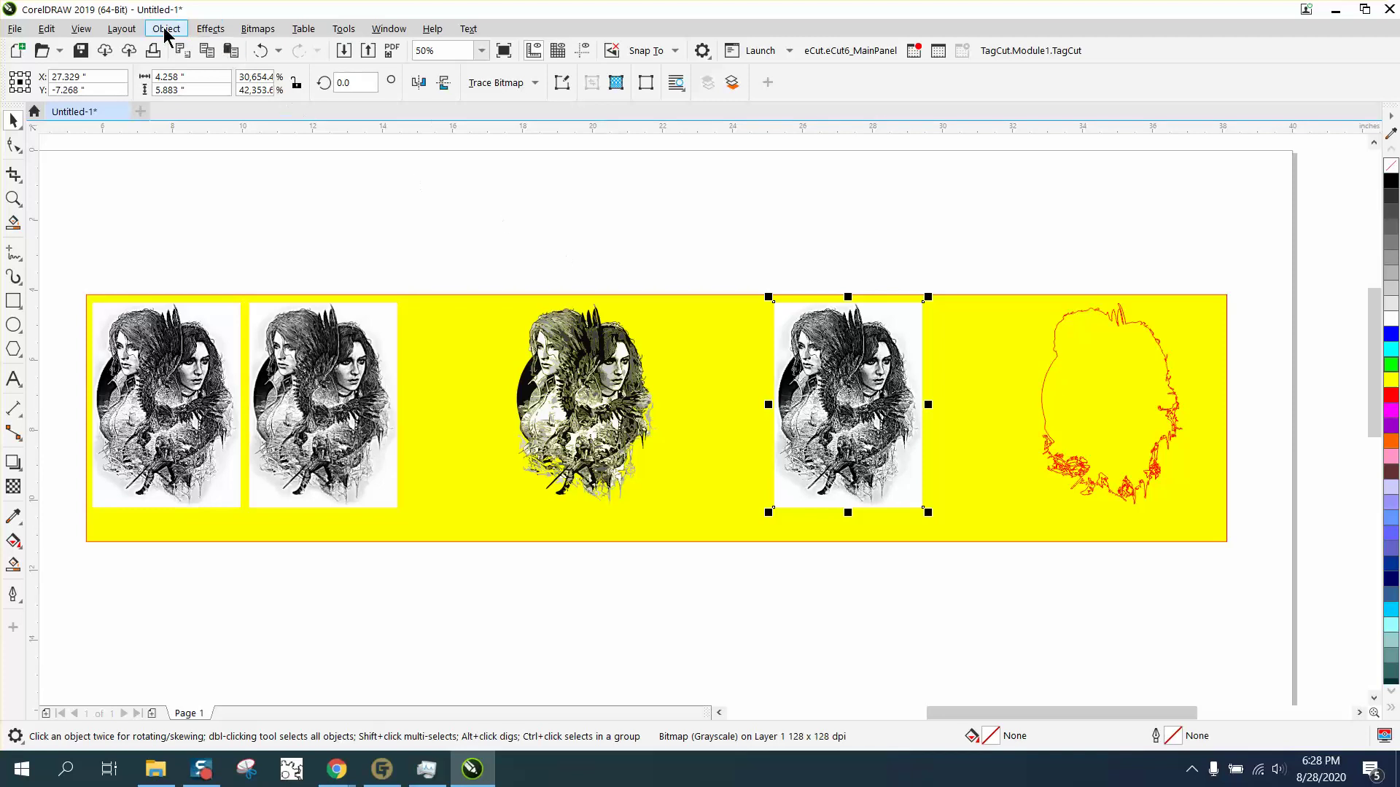
click(208, 29)
mouse_move(166, 29)
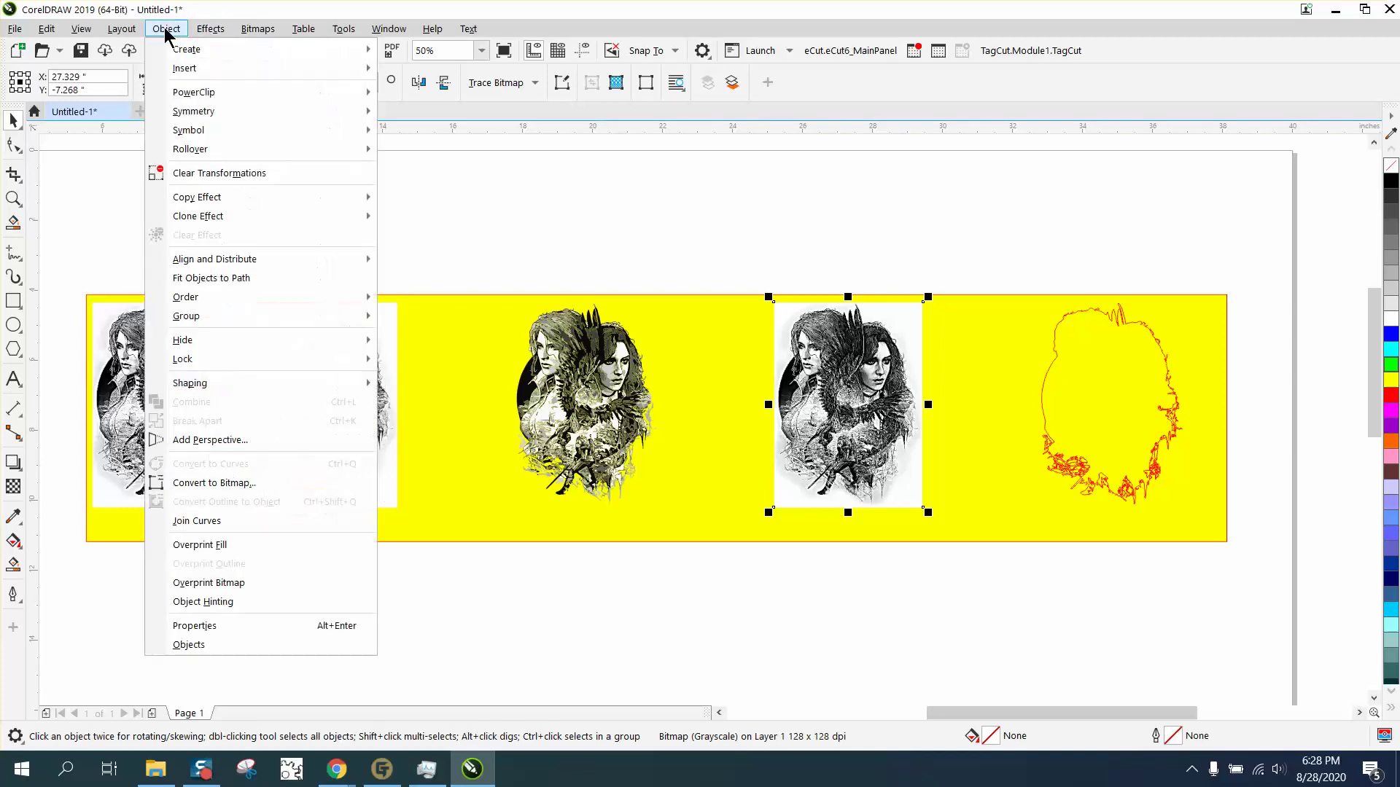
mouse_move(193, 92)
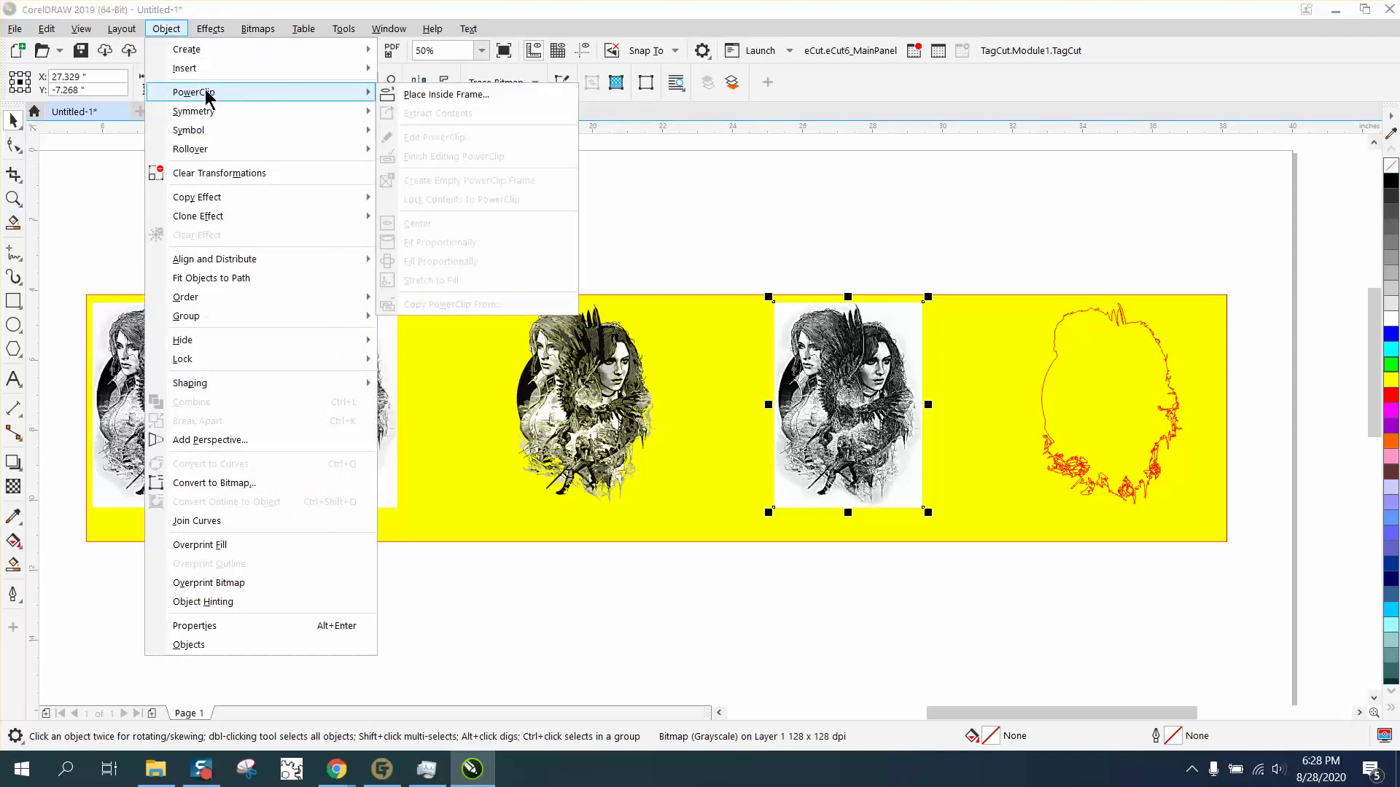
click(412, 93)
Clip the portrait into the red curve, remove its outline, and move it beside the traced portrait.
click(1074, 379)
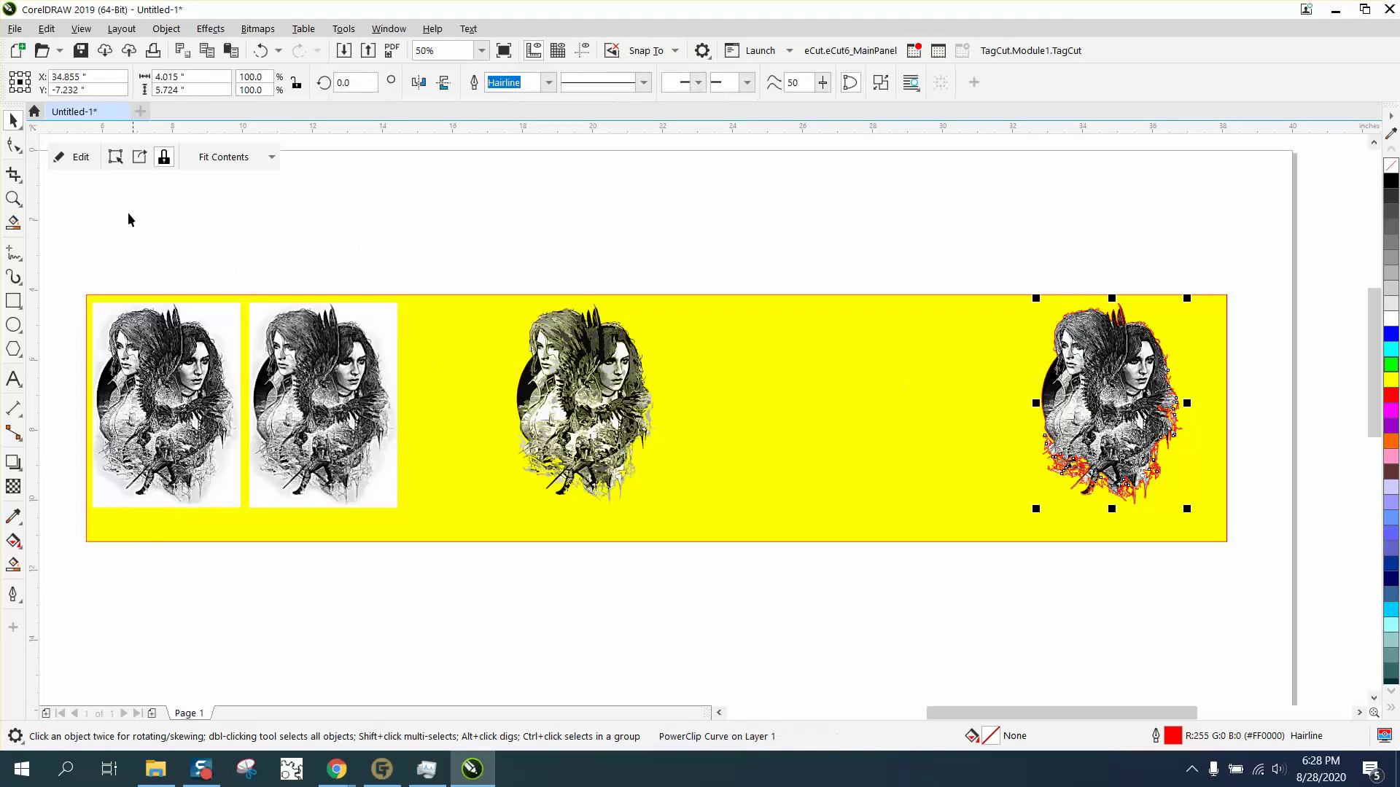
drag(993, 269, 1216, 525)
right_click(1391, 172)
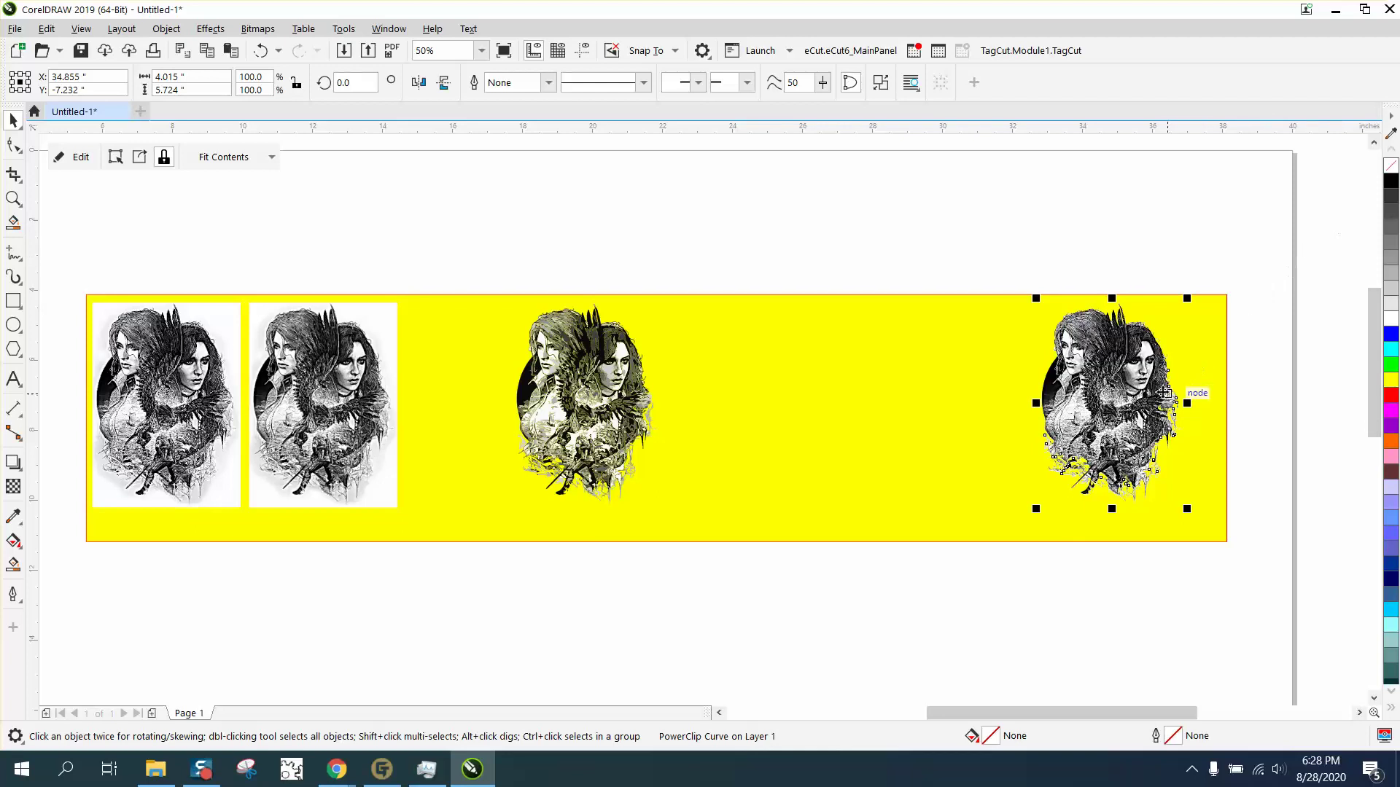
drag(1141, 395, 831, 394)
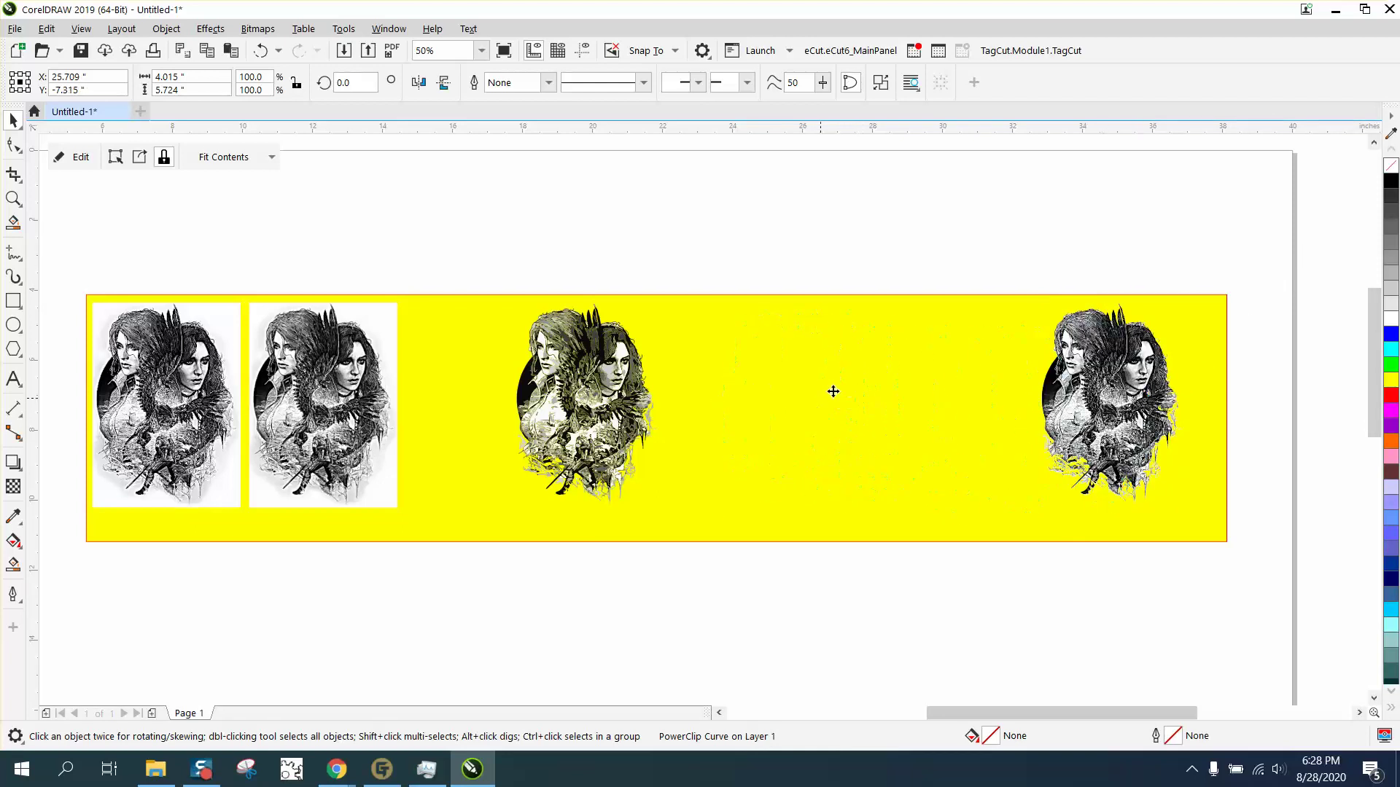
Zoom in to inspect the clipped portrait next to the traced version.
click(13, 199)
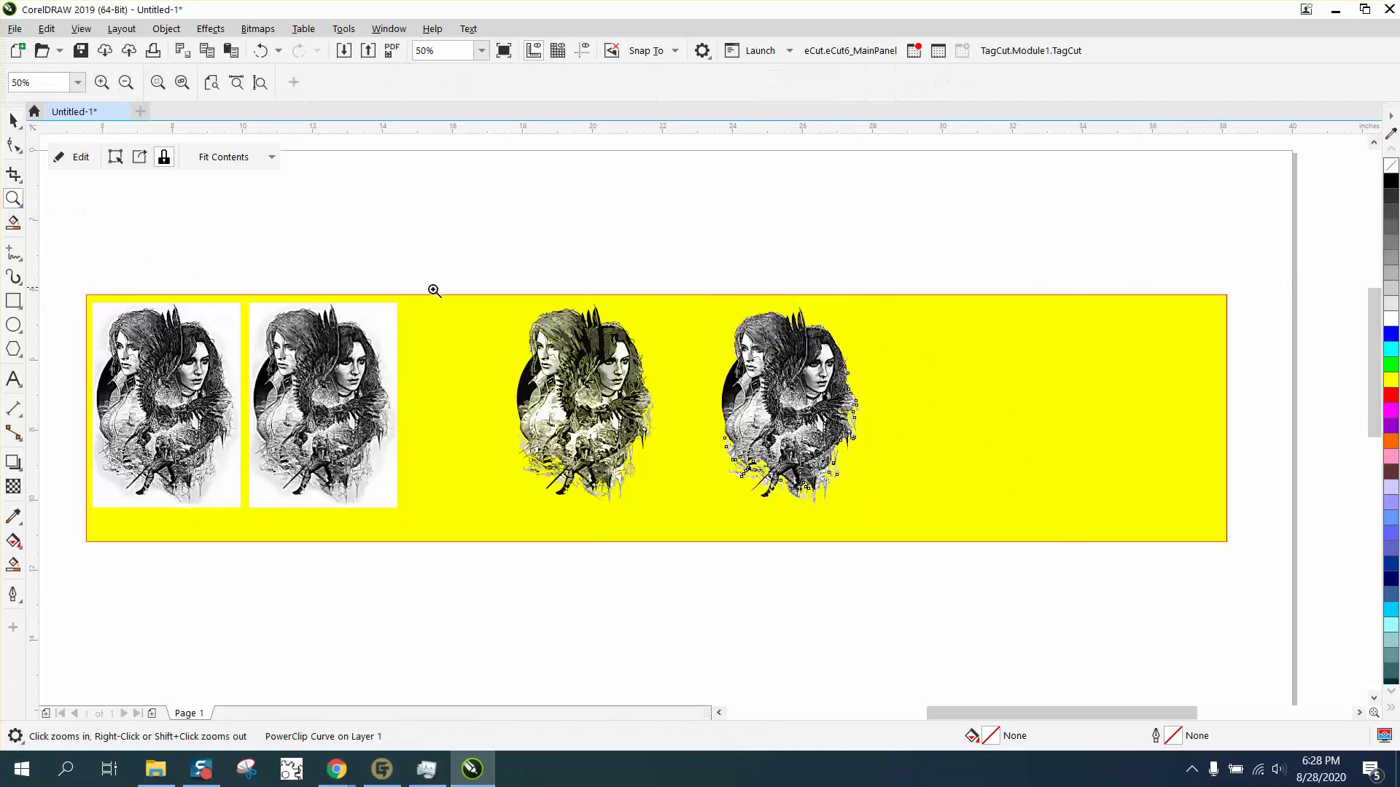
drag(678, 291, 892, 407)
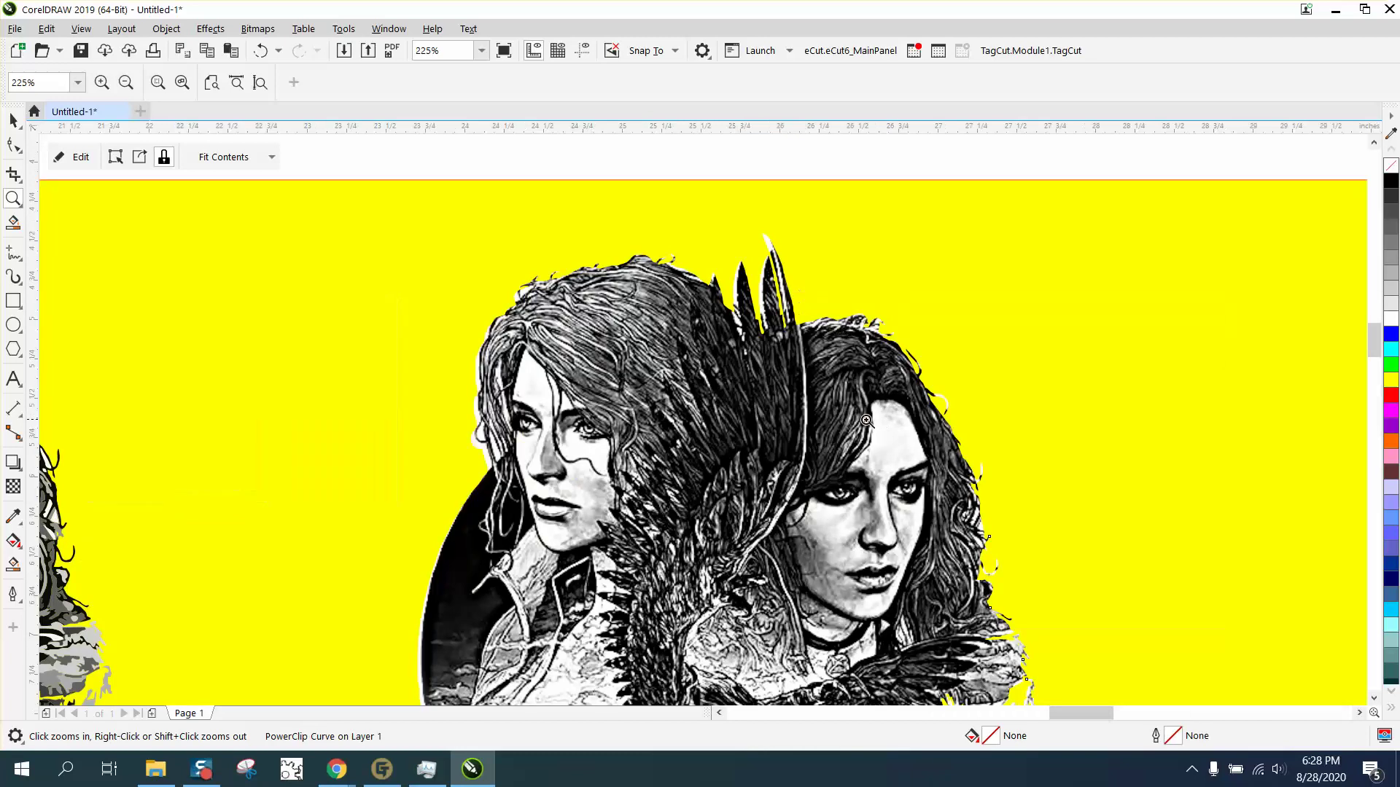
scroll(692, 472, up, 3)
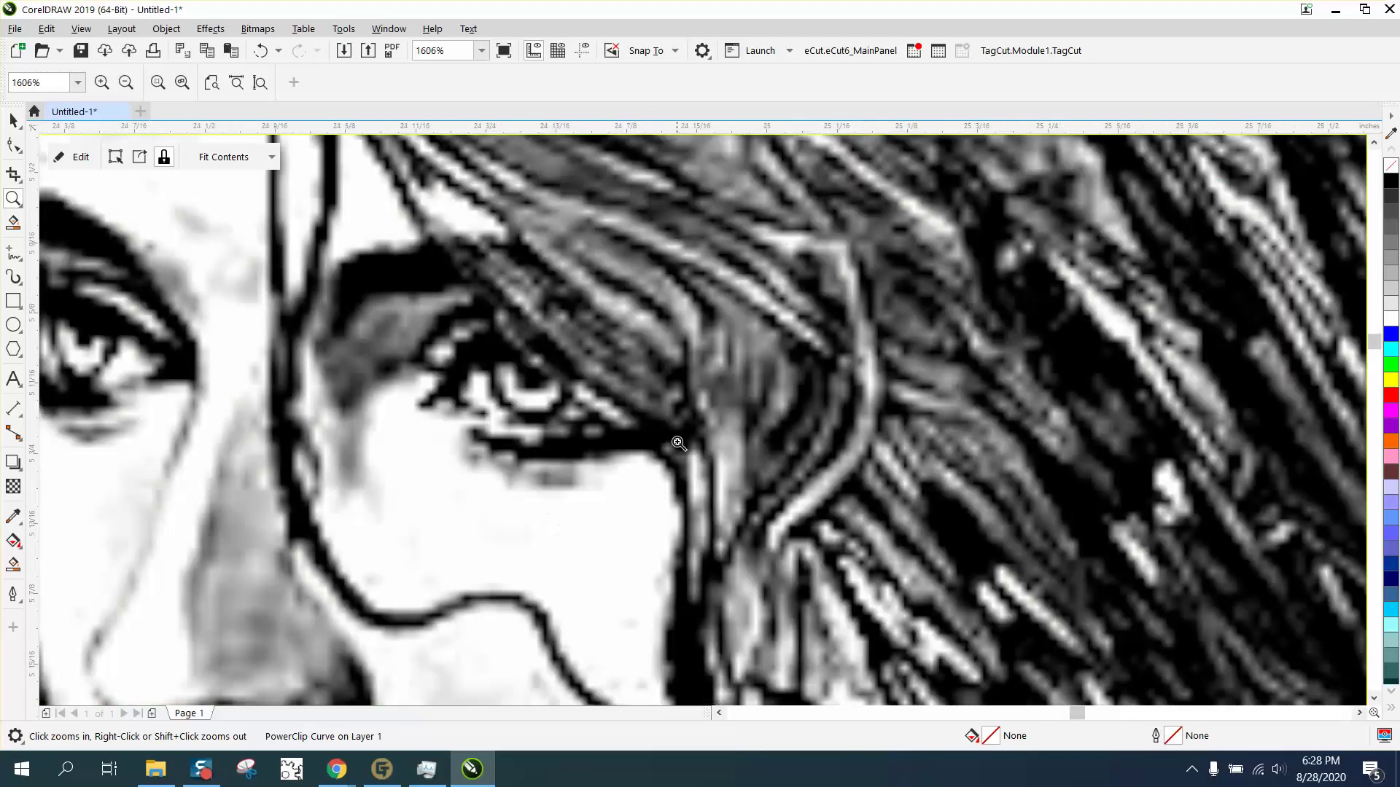
scroll(678, 430, down, 6)
scroll(692, 379, down, 2)
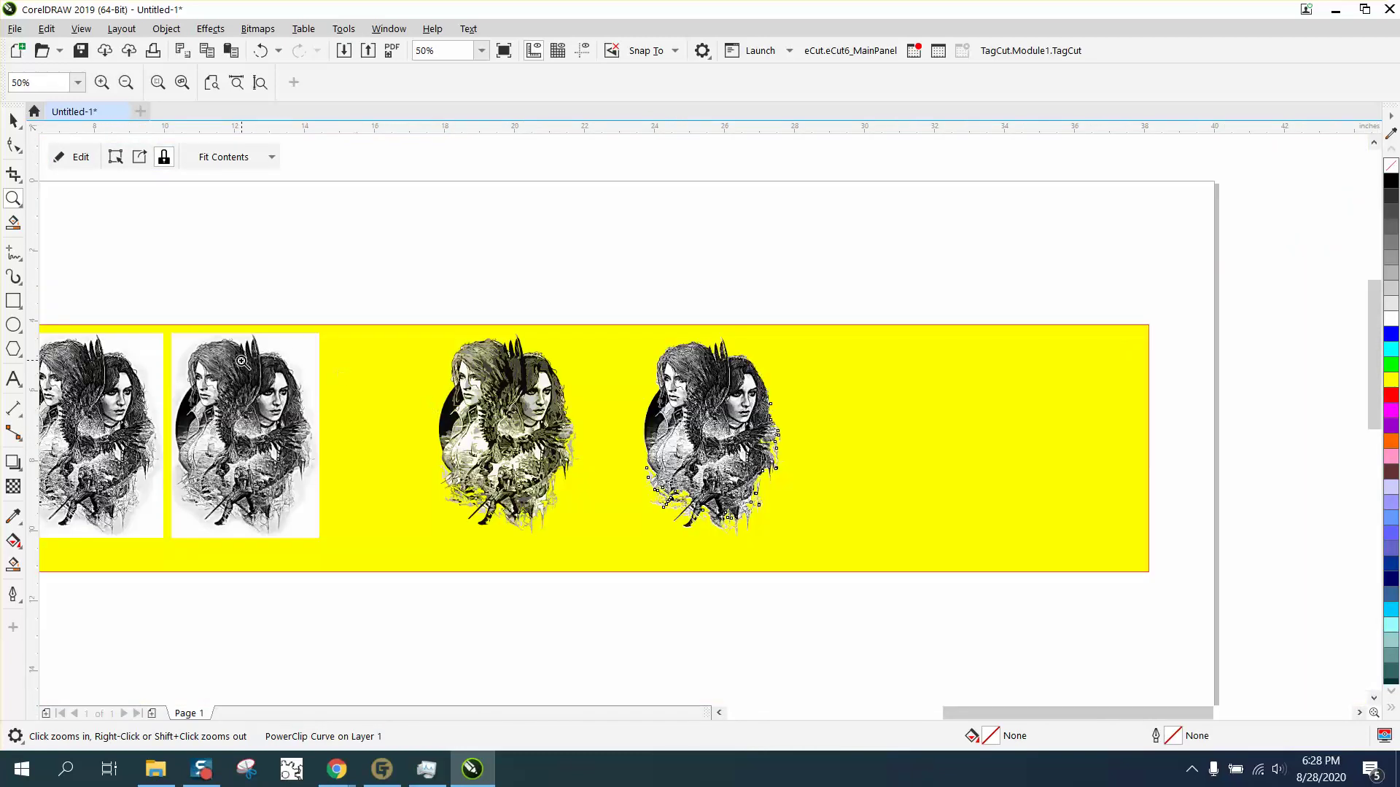
scroll(612, 435, up, 3)
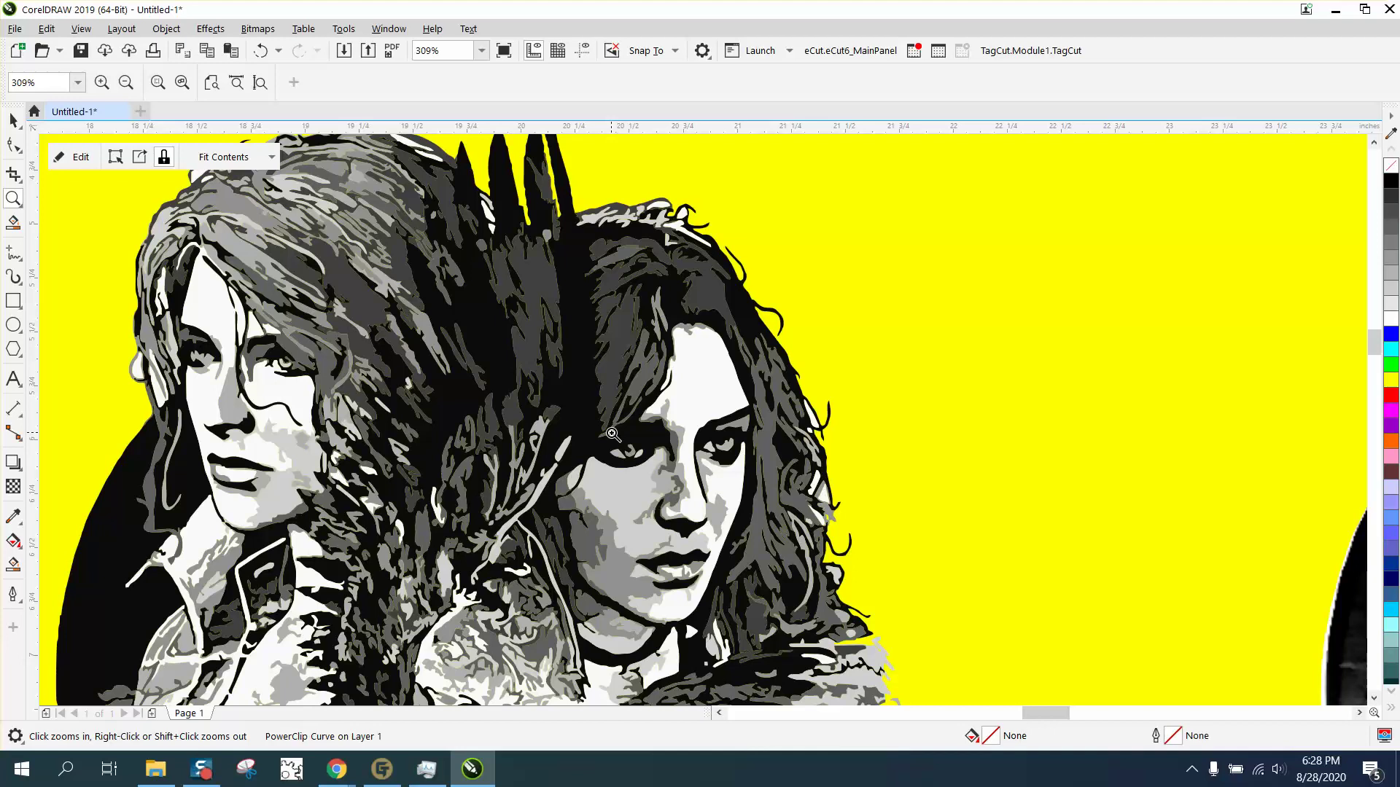
scroll(652, 368, down, 2)
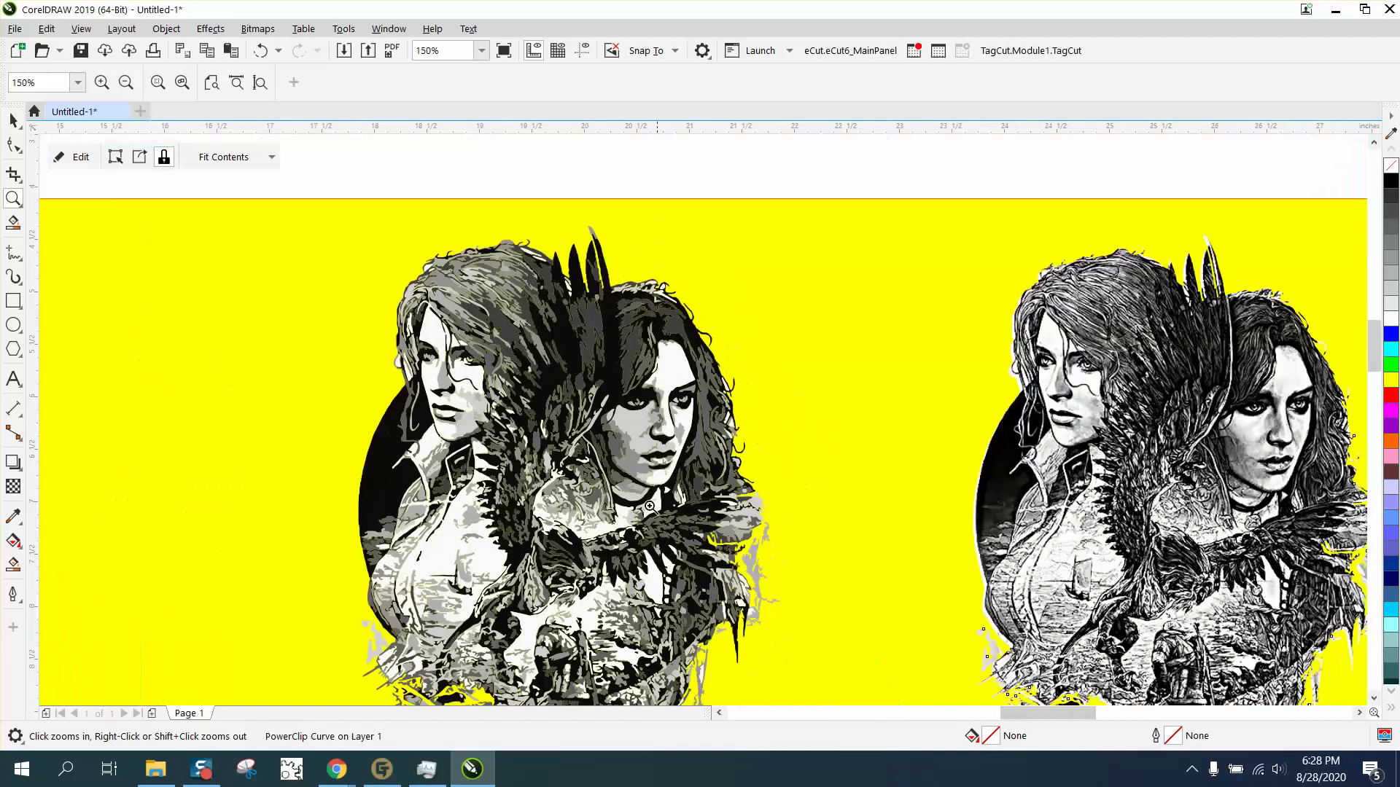
scroll(558, 525, down, 2)
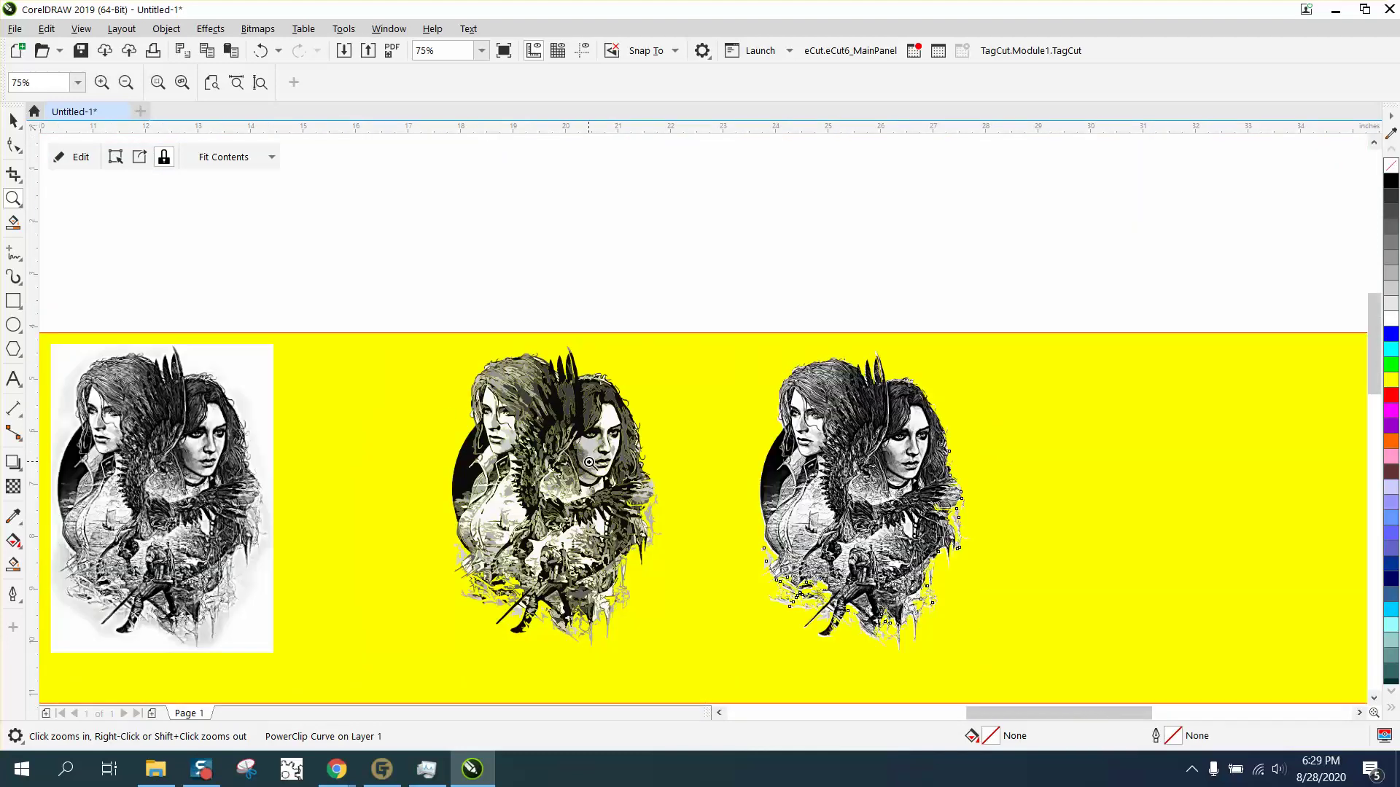
Move the engraved phone-case photo to just outside the page's right edge.
click(13, 121)
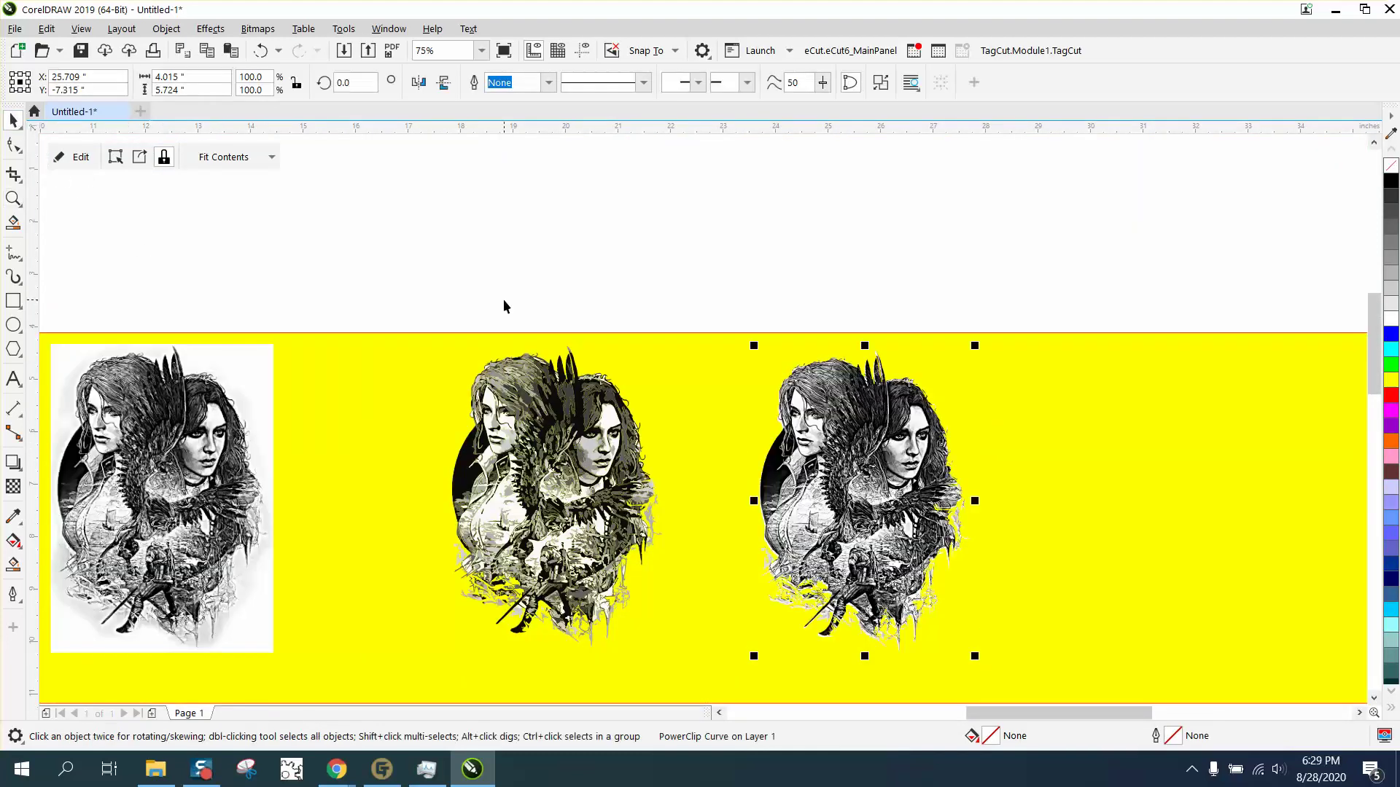
scroll(510, 306, down, 2)
scroll(666, 333, down, 2)
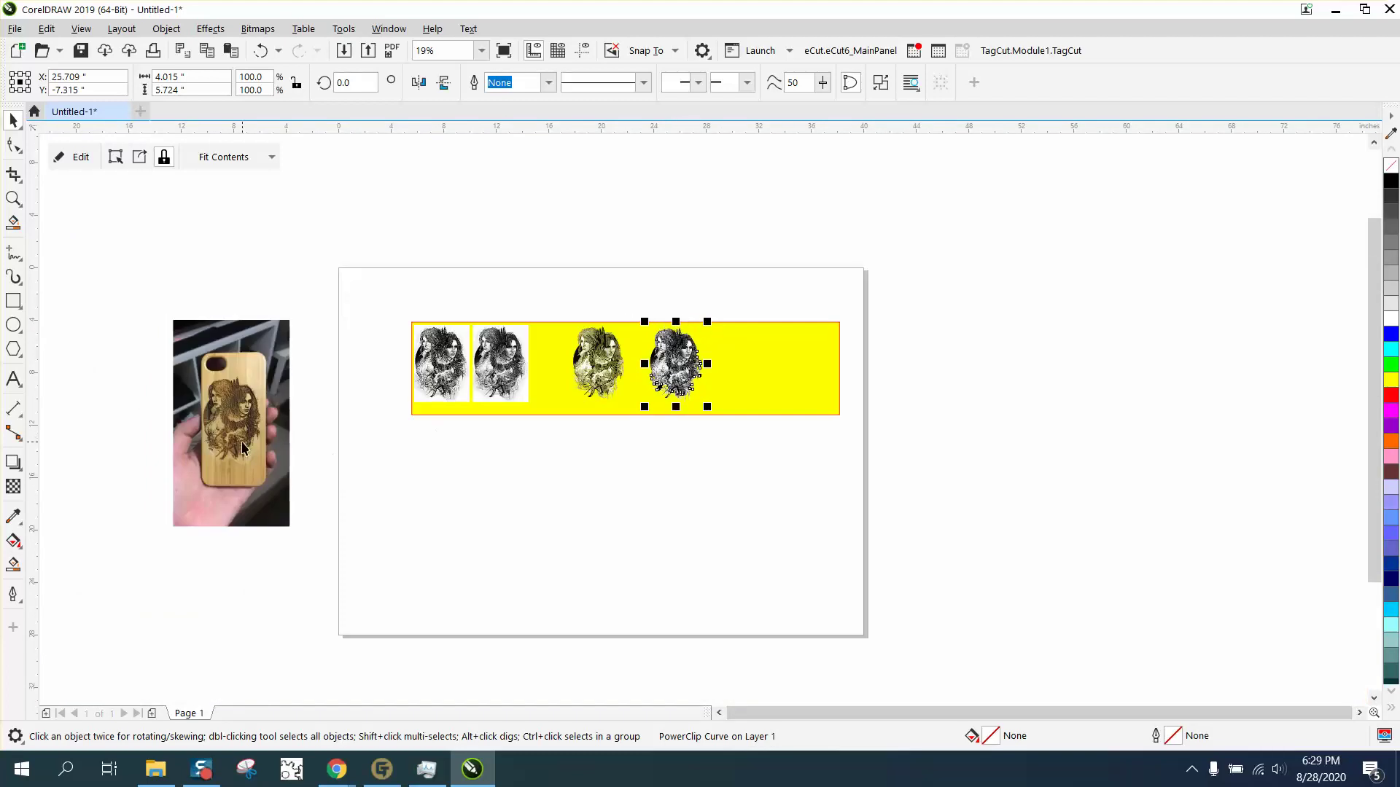
drag(242, 448, 936, 446)
Zoom in to inspect the phone-case photo and the middle of the yellow strip.
click(13, 199)
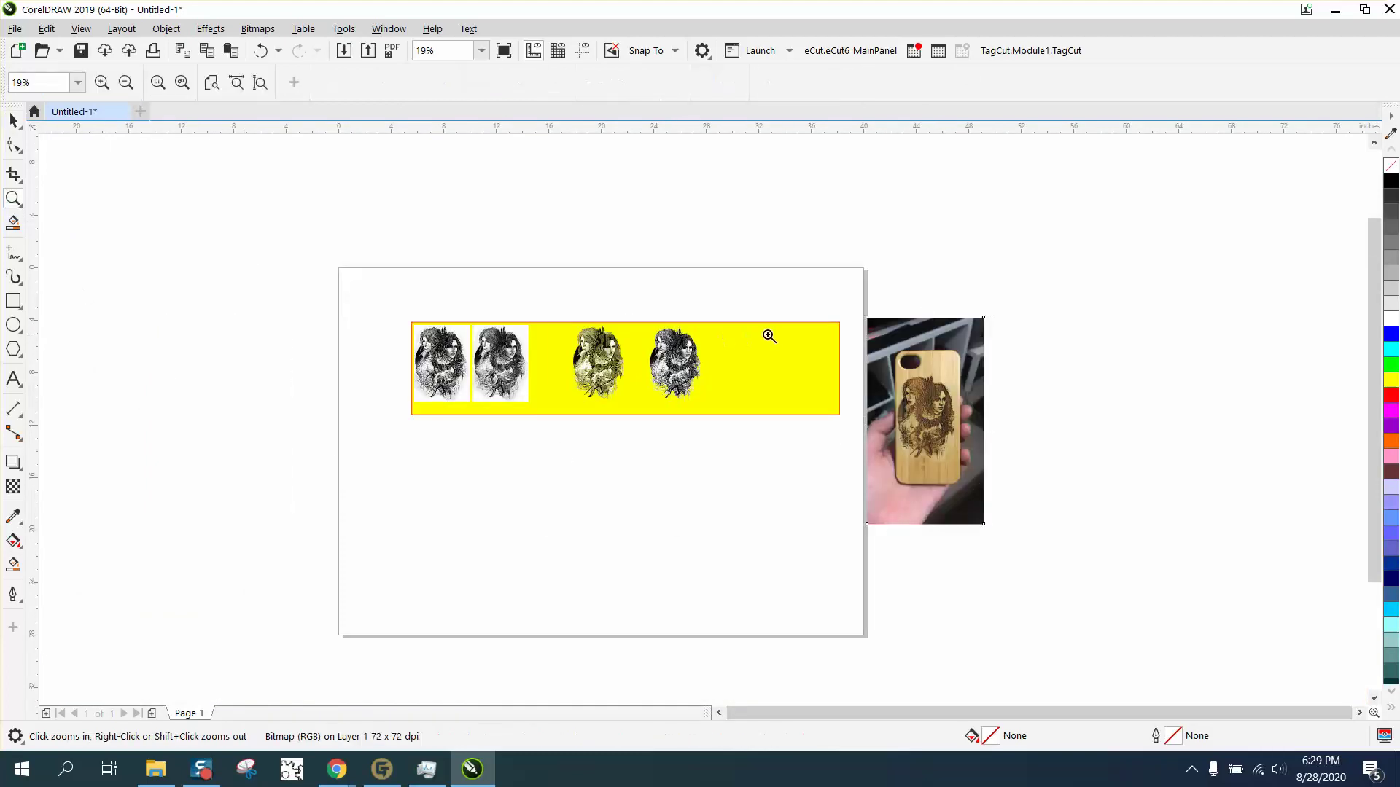
drag(870, 332, 1034, 524)
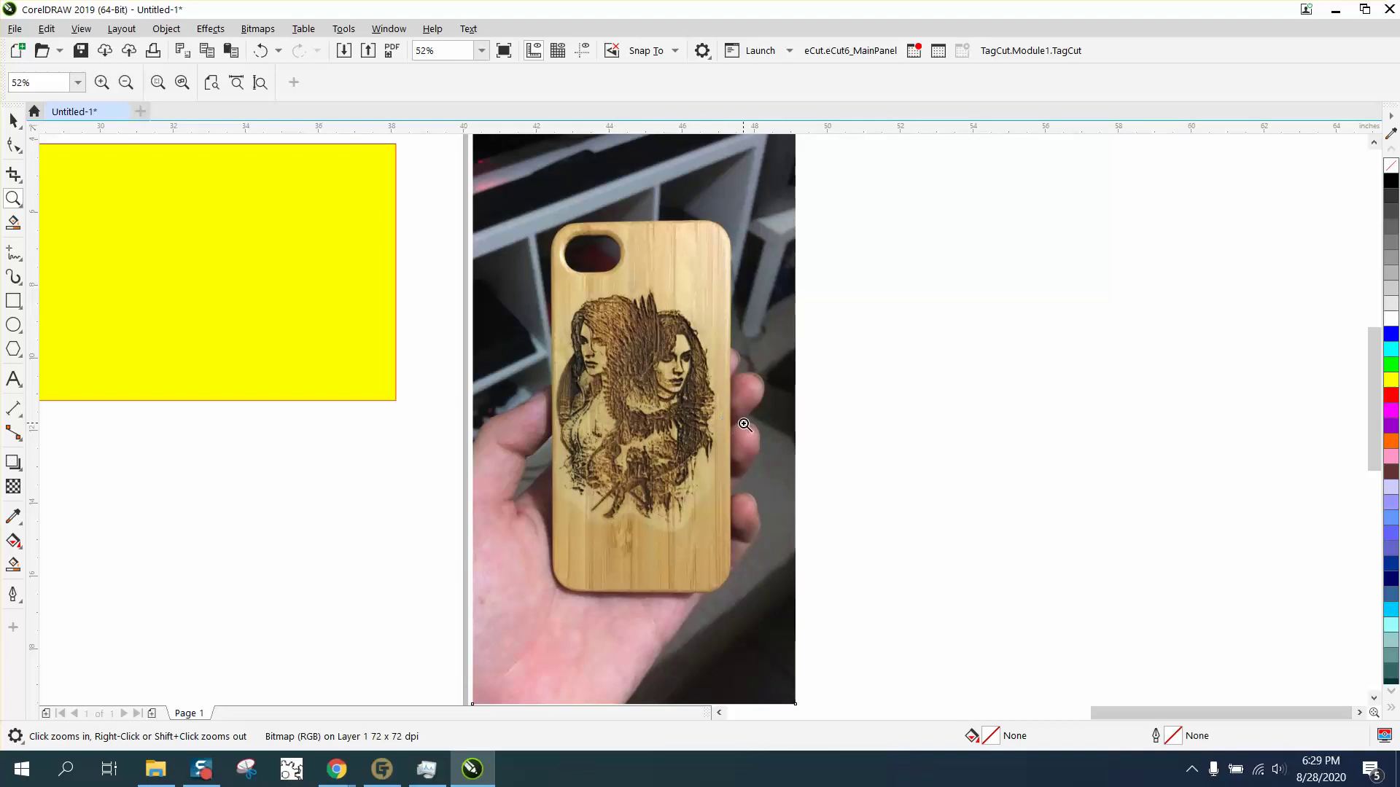
scroll(732, 424, down, 5)
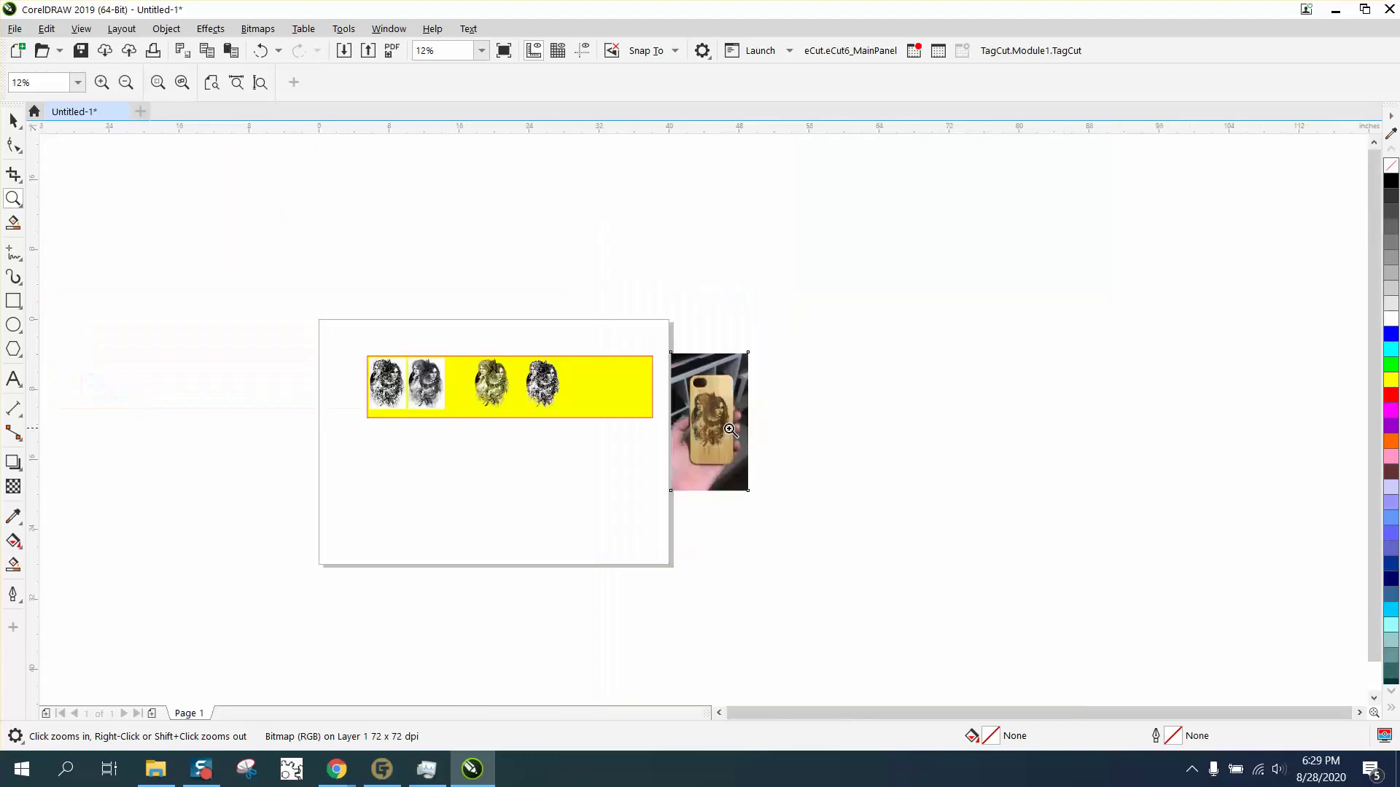
drag(451, 350, 616, 420)
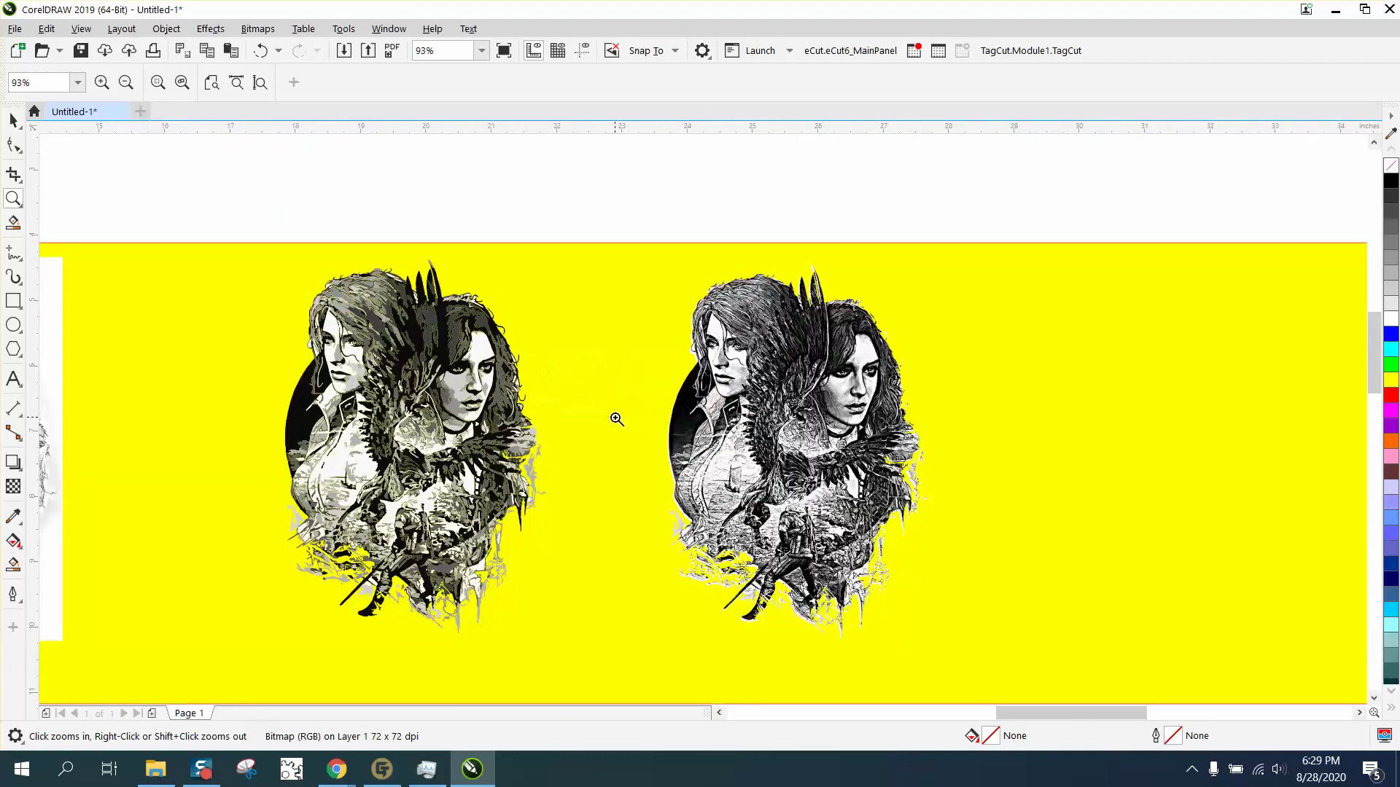